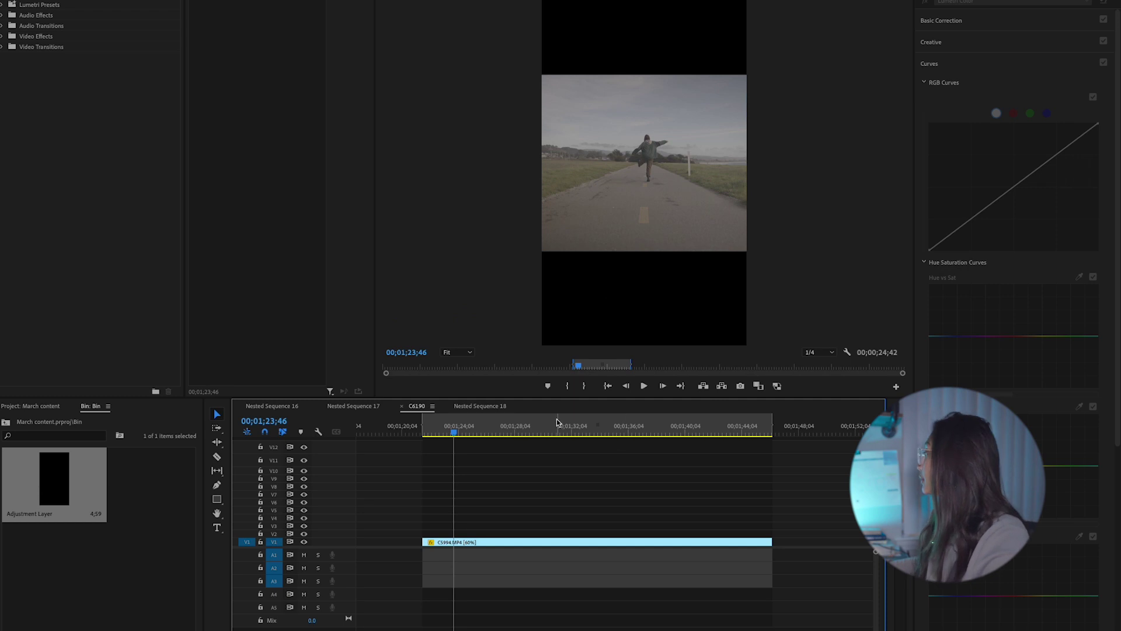
Delete the old Adjustment Layer from the bin so it shows 0 items, and save the project
{"action": "left_click", "coordinate": [129, 503]}
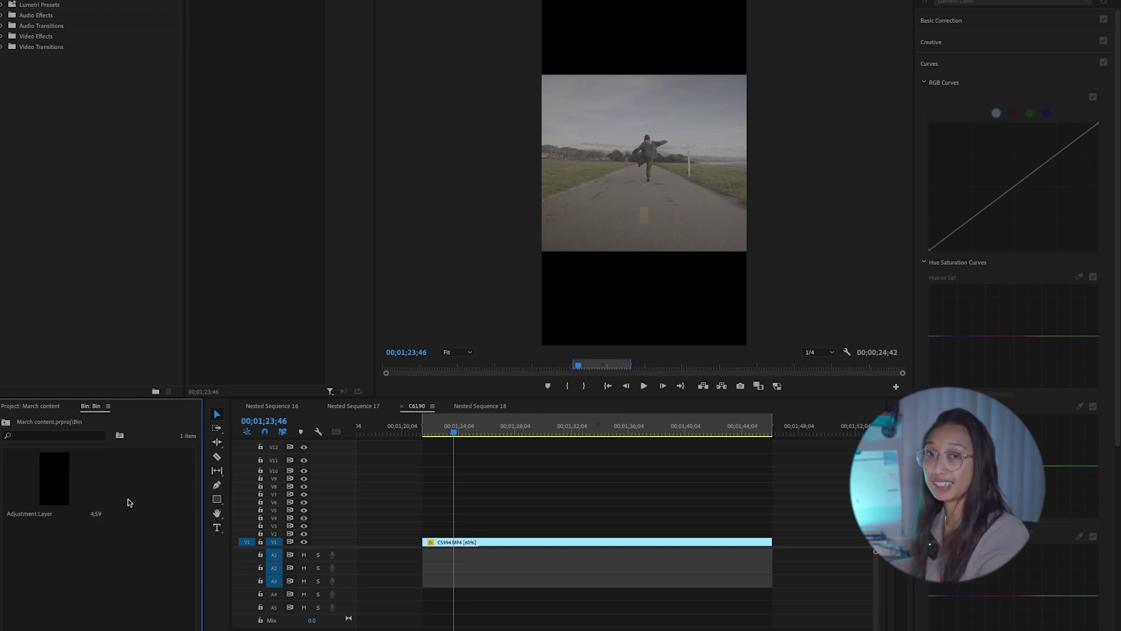
{"action": "left_click", "coordinate": [59, 483]}
{"action": "key", "text": "Delete"}
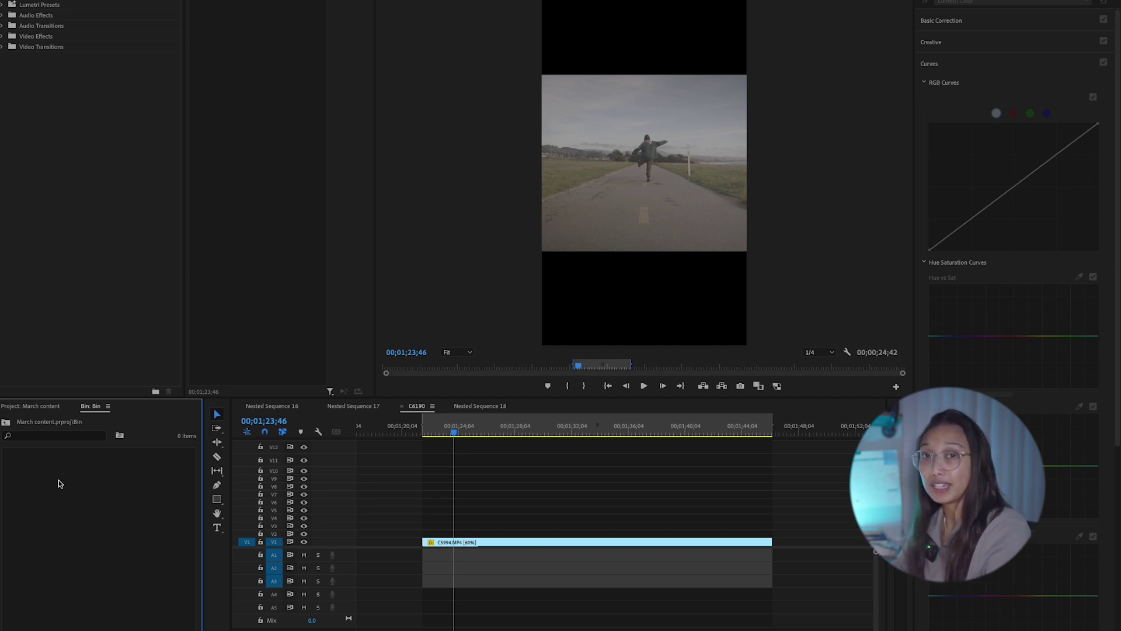
{"action": "key", "text": "ctrl+s"}
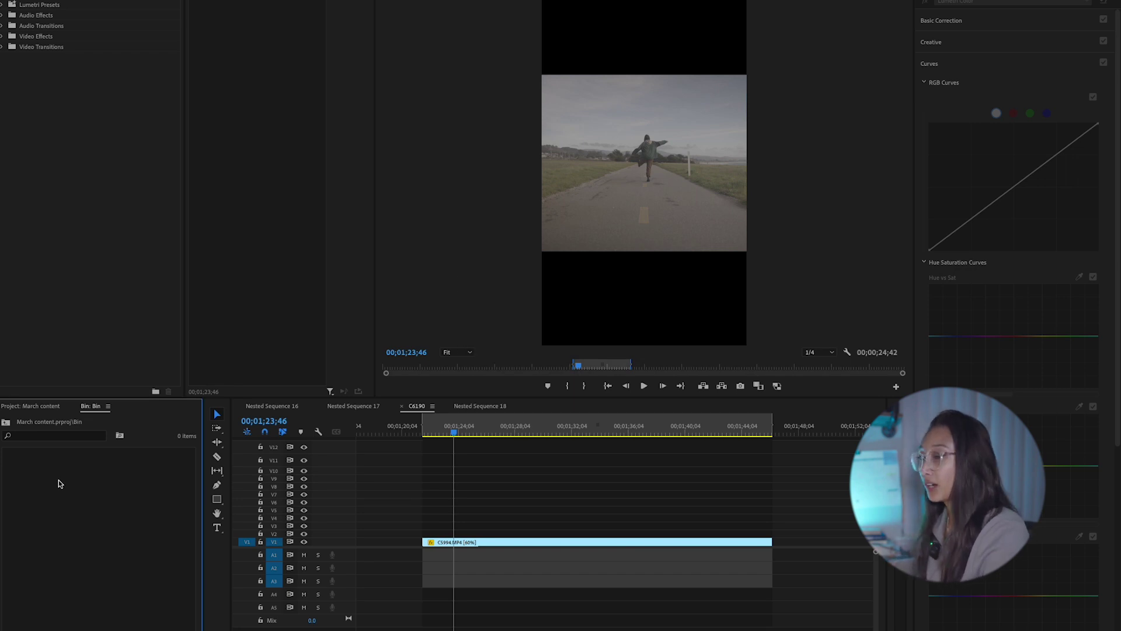
{"action": "right_click", "coordinate": [59, 480]}
Create a new Adjustment Layer and place it on V2 above the road clip
{"action": "mouse_move", "coordinate": [106, 511]}
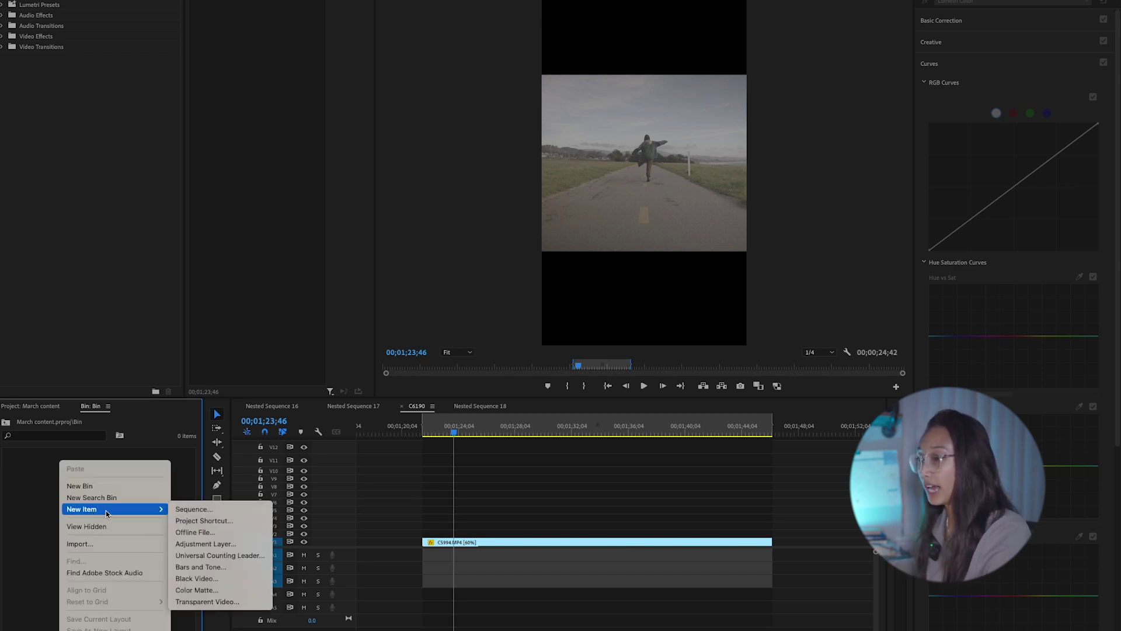
{"action": "left_click", "coordinate": [204, 543]}
{"action": "key", "text": "Return"}
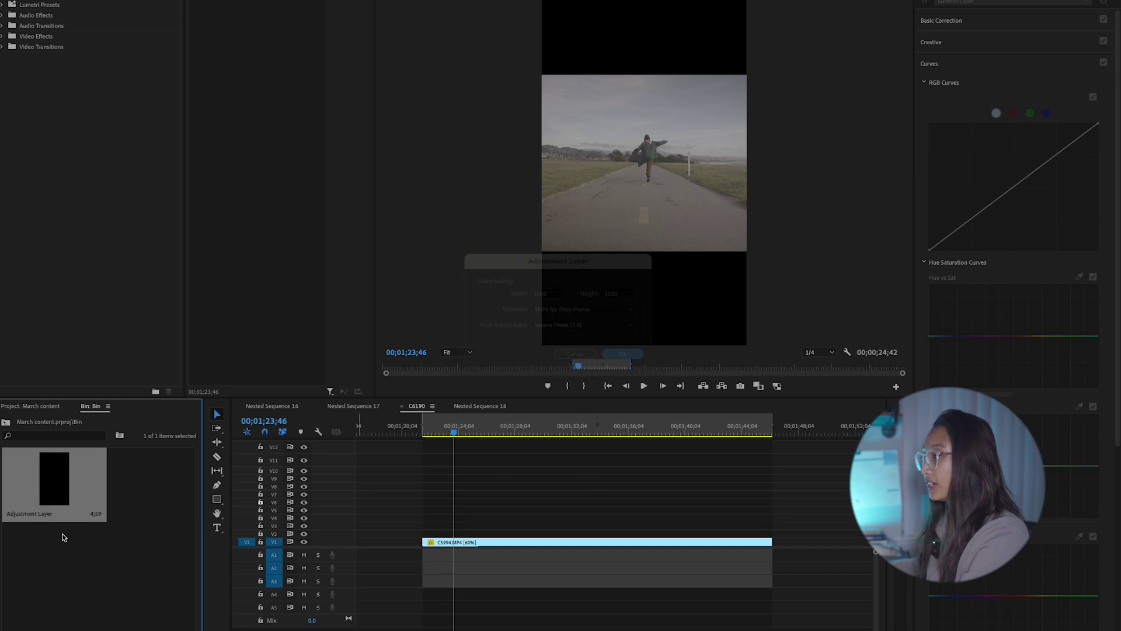
{"action": "left_click_drag", "start_coordinate": [54, 485], "coordinate": [772, 533]}
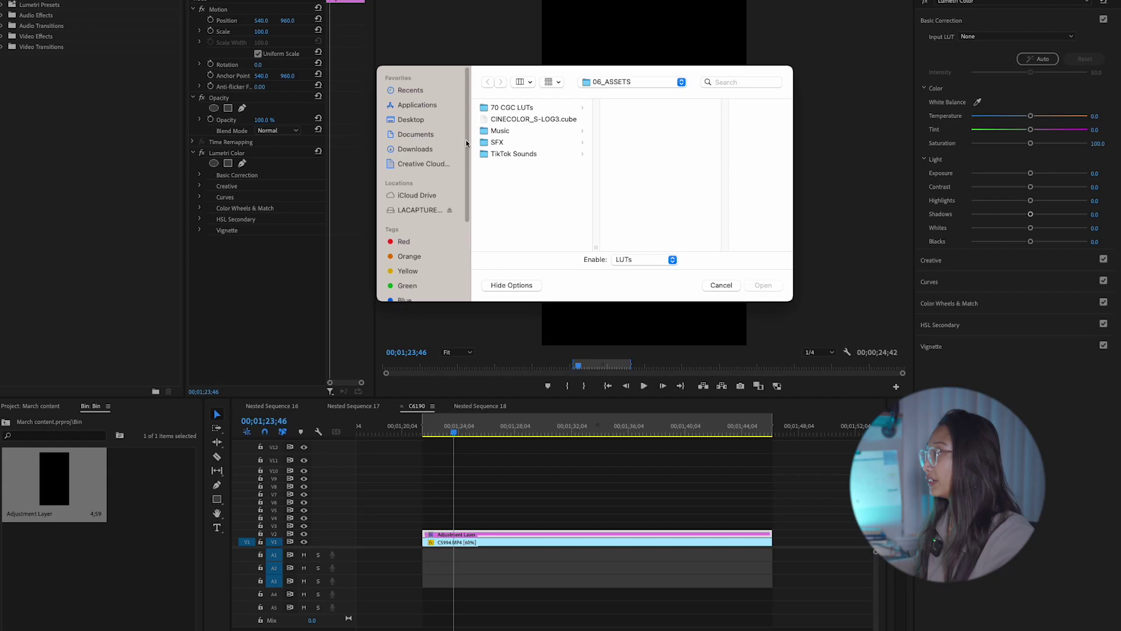
Load the CINECOLOR_S-LOG3.cube input LUT onto the first adjustment layer
{"action": "left_click", "coordinate": [509, 120]}
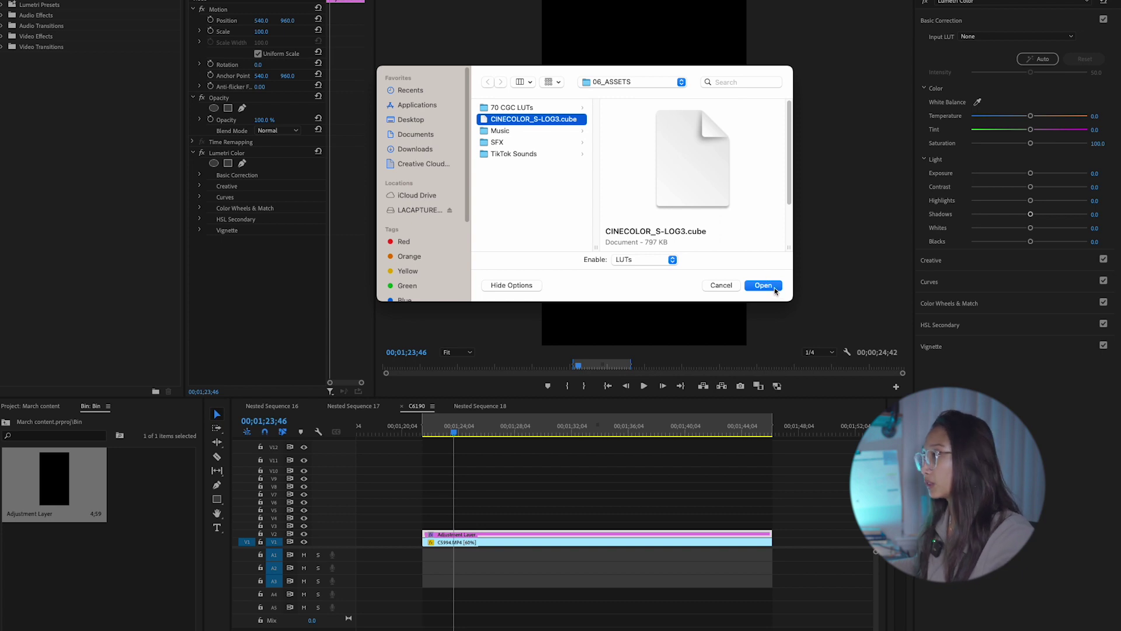
{"action": "left_click", "coordinate": [763, 286]}
{"action": "left_click", "coordinate": [554, 489]}
{"action": "left_click", "coordinate": [522, 535]}
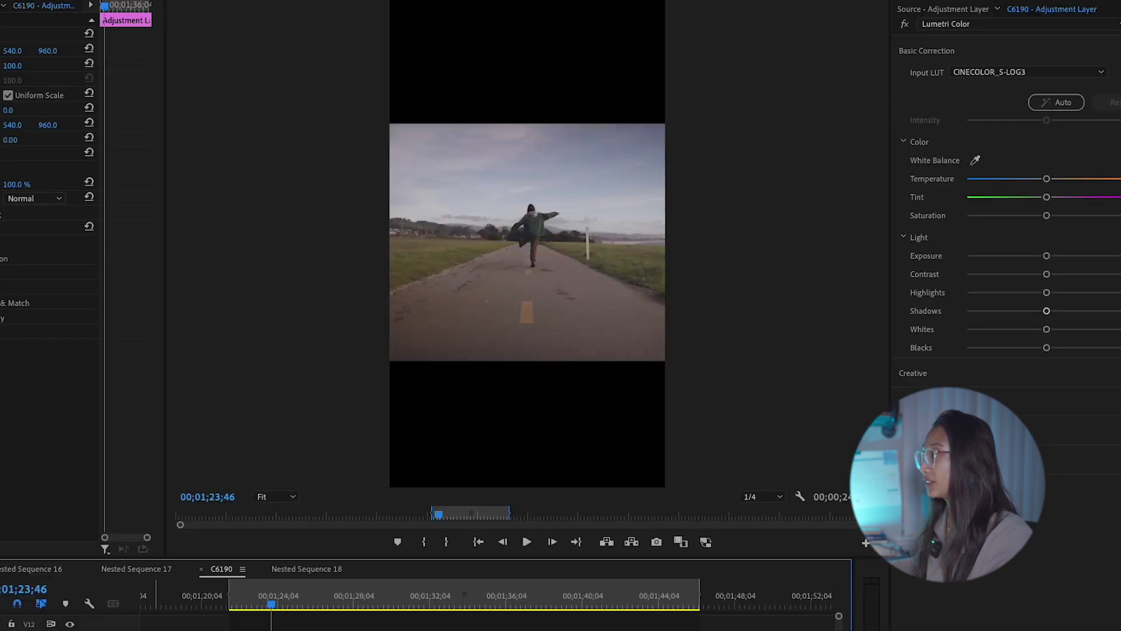
{"action": "key", "text": "ctrl+shift+a"}
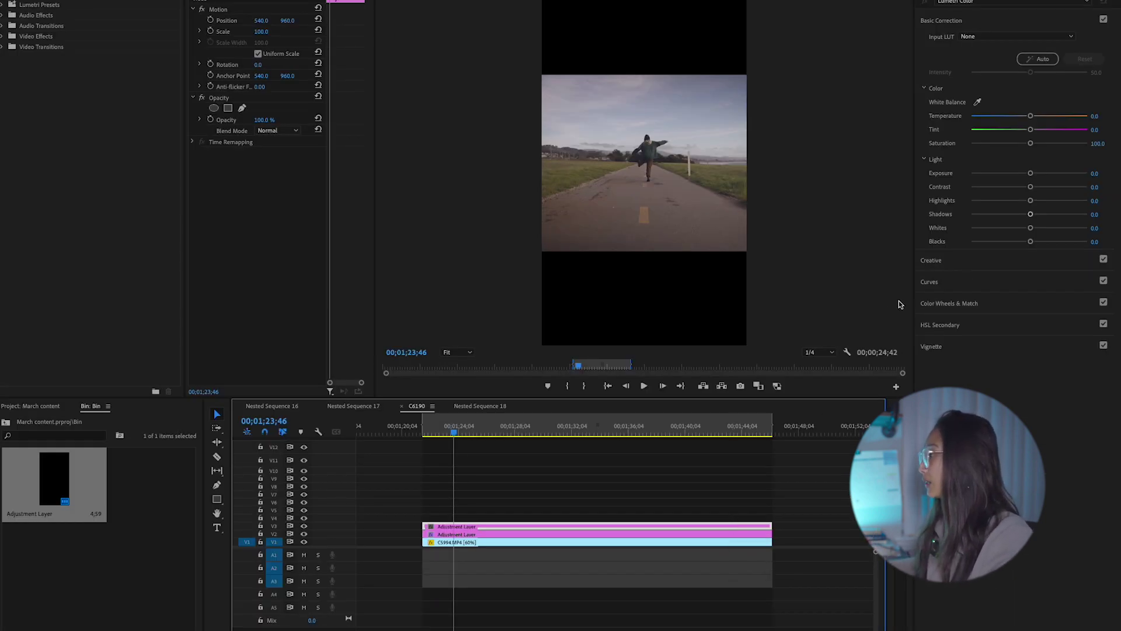
Expand Lumetri Curves and trial several master RGB curve shapes, resetting it to straight each time
{"action": "left_click", "coordinate": [937, 285]}
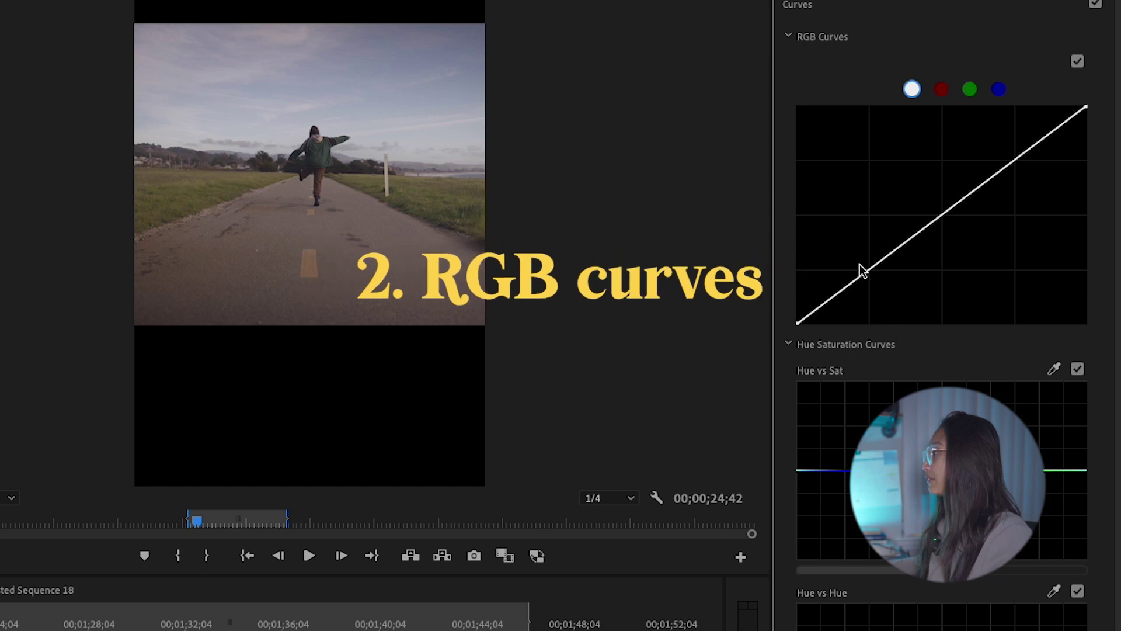
{"action": "left_click_drag", "start_coordinate": [869, 272], "coordinate": [836, 235]}
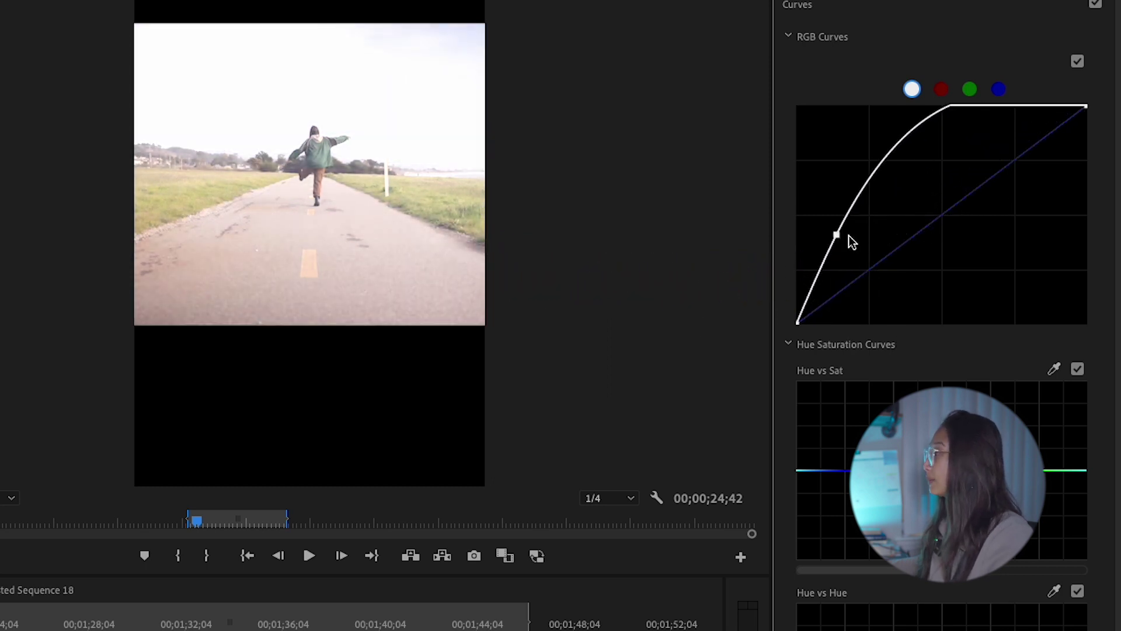
{"action": "double_click", "coordinate": [946, 236]}
{"action": "mouse_move", "coordinate": [944, 218]}
{"action": "left_mouse_down"}
{"action": "mouse_move", "coordinate": [918, 200]}
{"action": "mouse_move", "coordinate": [940, 228]}
{"action": "left_mouse_up"}
{"action": "double_click", "coordinate": [941, 228]}
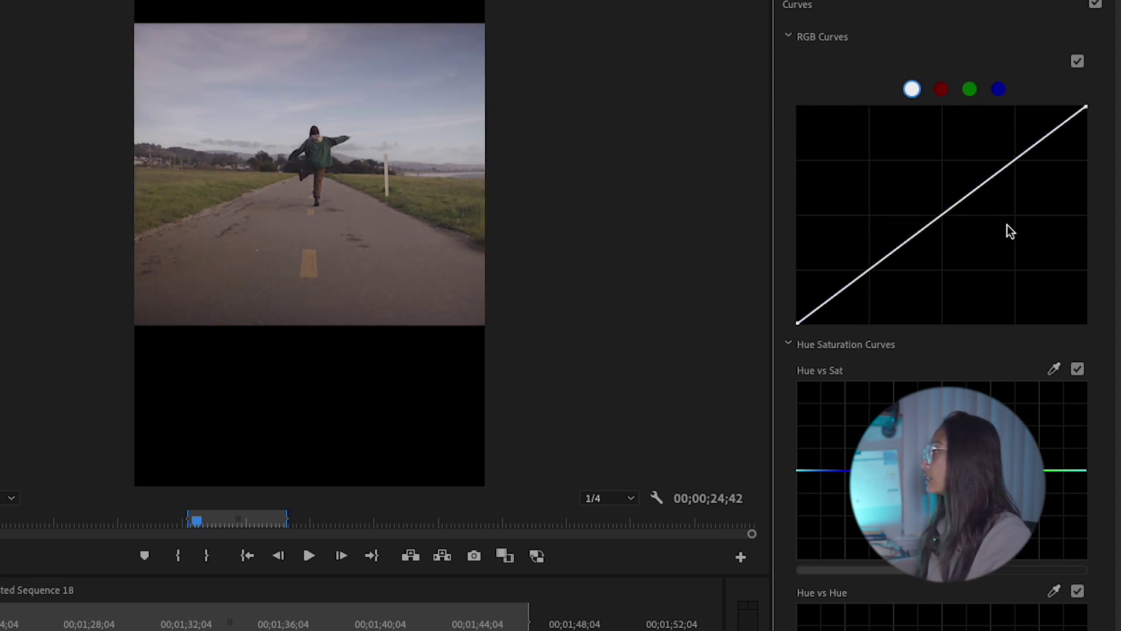
{"action": "left_click_drag", "start_coordinate": [1016, 168], "coordinate": [1036, 181]}
{"action": "double_click", "coordinate": [1036, 166]}
Trial the red, green and blue channel curves, then reset all curves to straight
{"action": "left_click", "coordinate": [941, 89]}
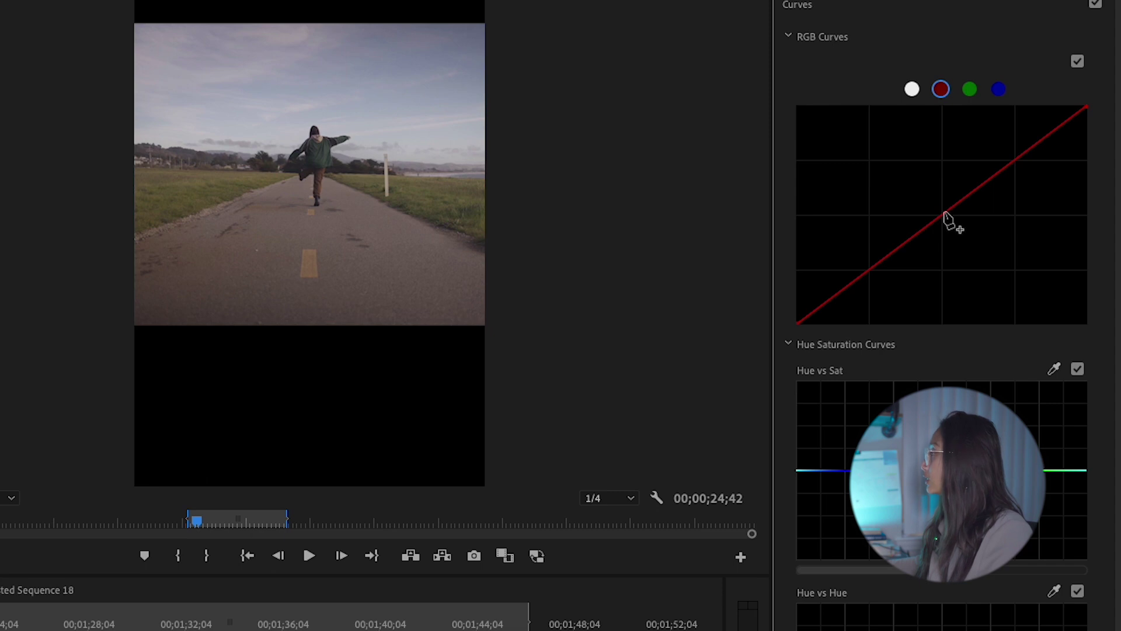
{"action": "mouse_move", "coordinate": [946, 213]}
{"action": "left_mouse_down"}
{"action": "mouse_move", "coordinate": [921, 195]}
{"action": "mouse_move", "coordinate": [959, 248]}
{"action": "mouse_move", "coordinate": [951, 230]}
{"action": "left_mouse_up"}
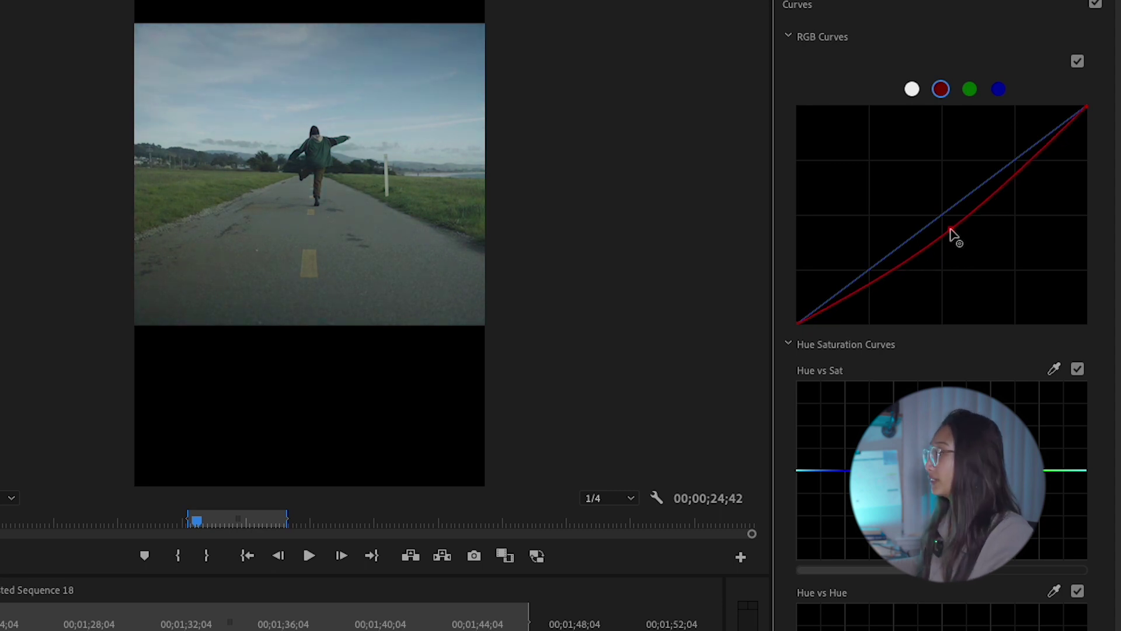
{"action": "double_click", "coordinate": [954, 238]}
{"action": "left_click", "coordinate": [970, 90]}
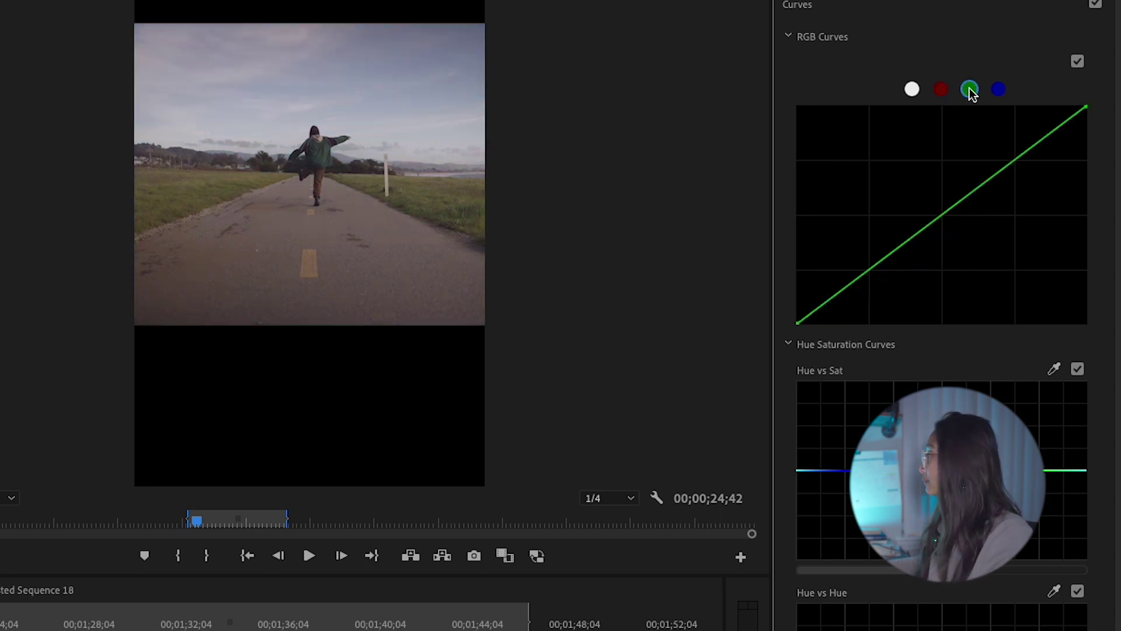
{"action": "left_click_drag", "start_coordinate": [941, 215], "coordinate": [956, 241]}
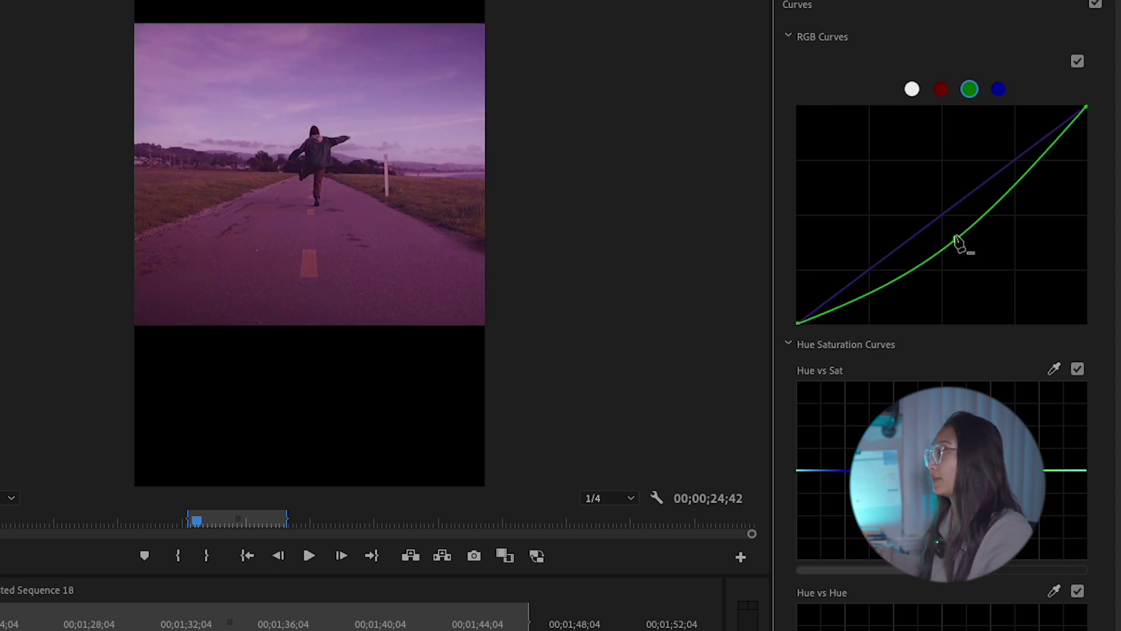
{"action": "left_click", "coordinate": [996, 92]}
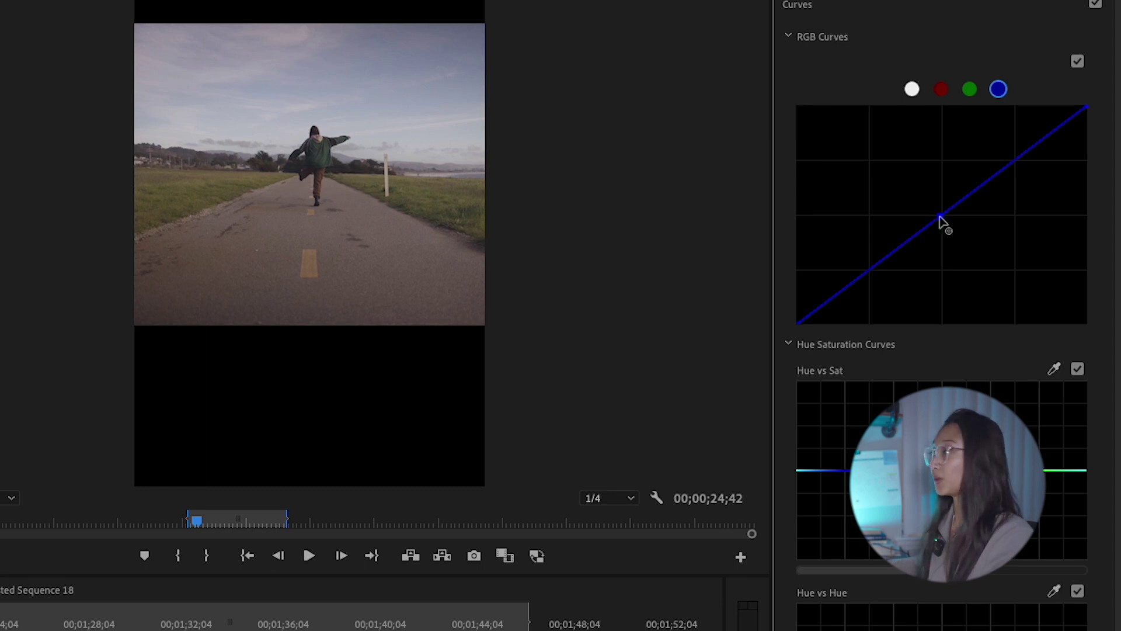
{"action": "left_click_drag", "start_coordinate": [940, 218], "coordinate": [971, 251]}
{"action": "double_click", "coordinate": [971, 251]}
Shape an S-curve on the master RGB curve with the black point moved right to crush blacks
{"action": "scroll", "coordinate": [886, 87], "scroll_direction": "down", "scroll_amount": 2}
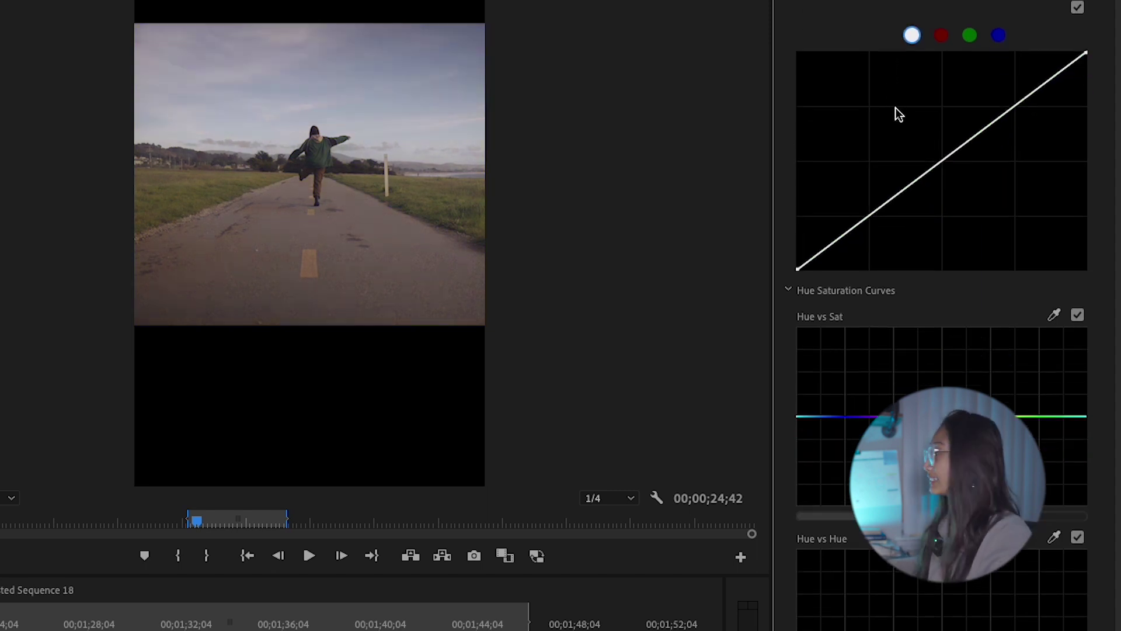
{"action": "scroll", "coordinate": [793, 211], "scroll_direction": "down", "scroll_amount": 5}
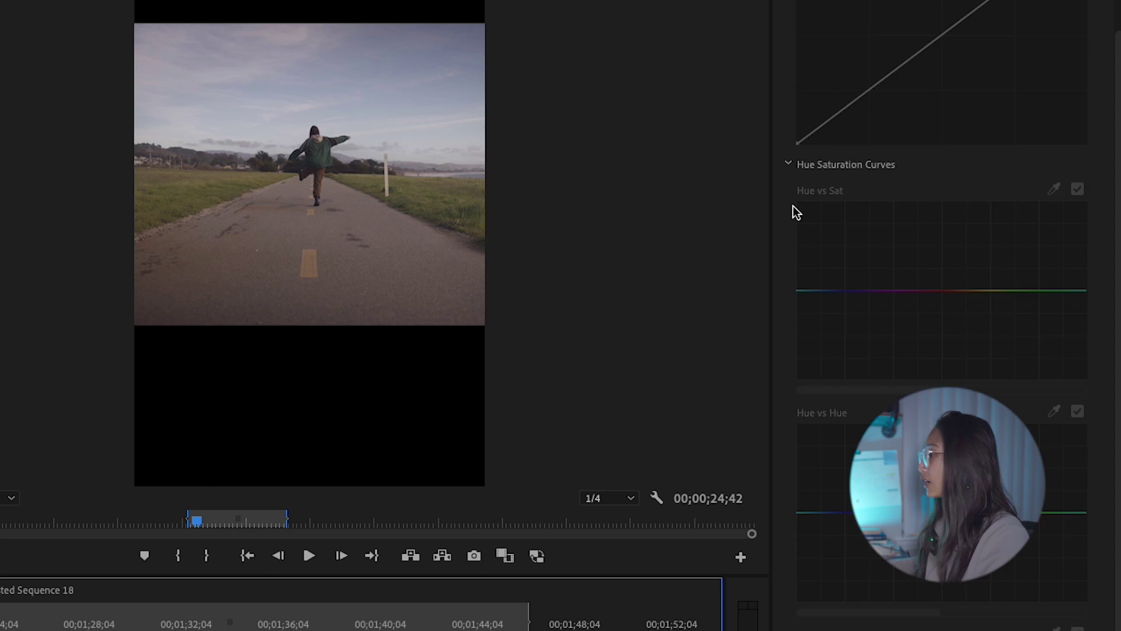
{"action": "scroll", "coordinate": [934, 41], "scroll_direction": "up", "scroll_amount": 3}
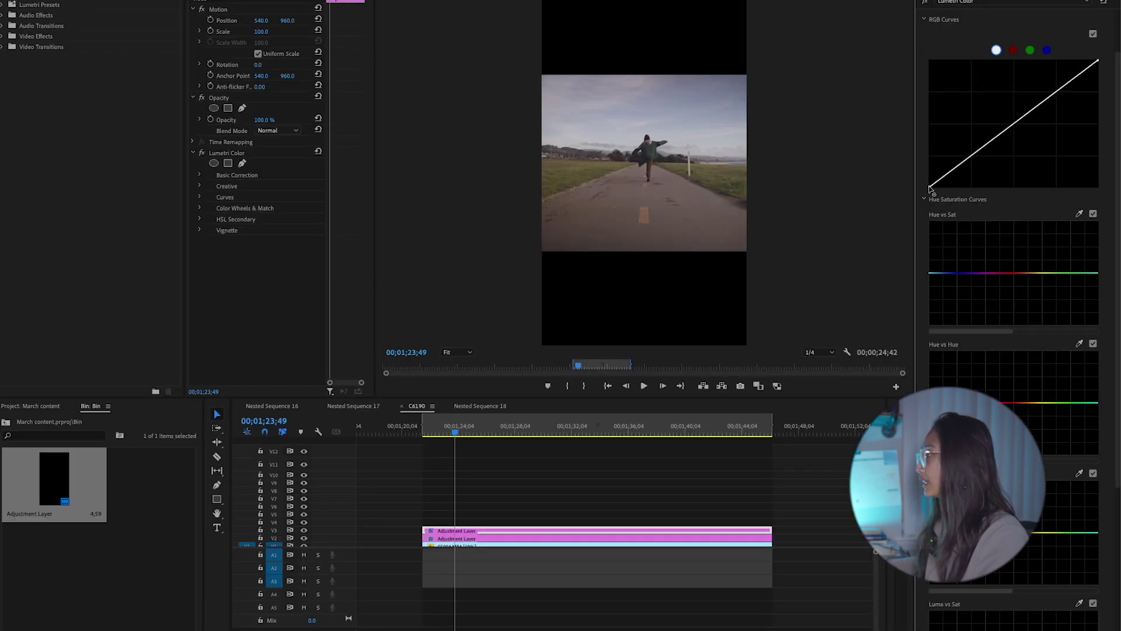
{"action": "left_click_drag", "start_coordinate": [931, 188], "coordinate": [971, 161]}
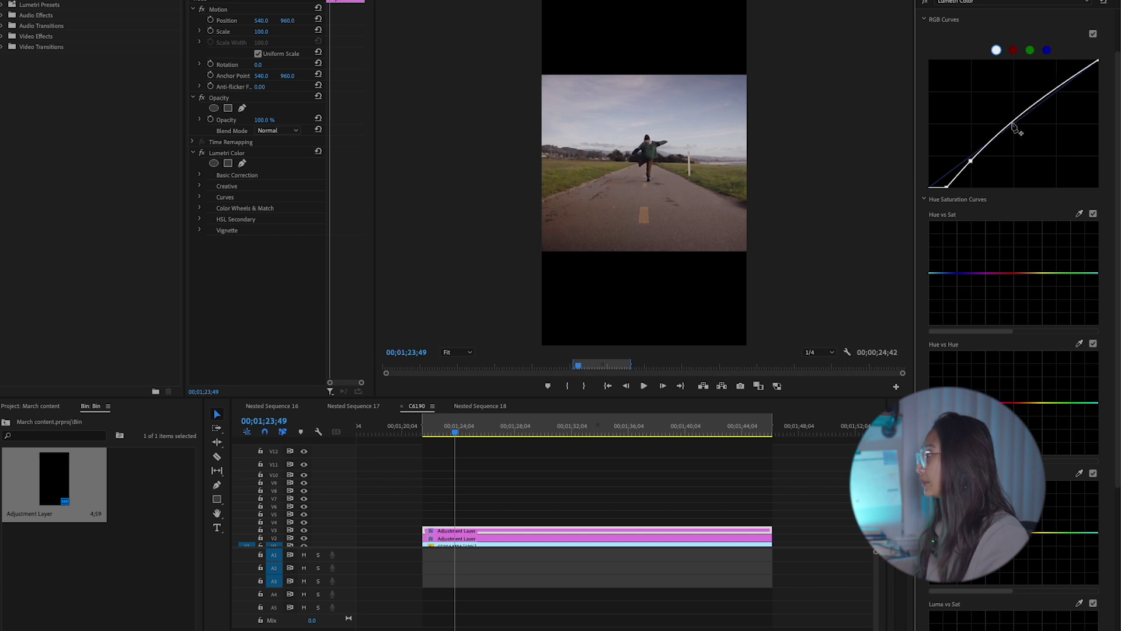
{"action": "left_click_drag", "start_coordinate": [1015, 128], "coordinate": [1060, 84]}
{"action": "left_click_drag", "start_coordinate": [969, 160], "coordinate": [975, 163]}
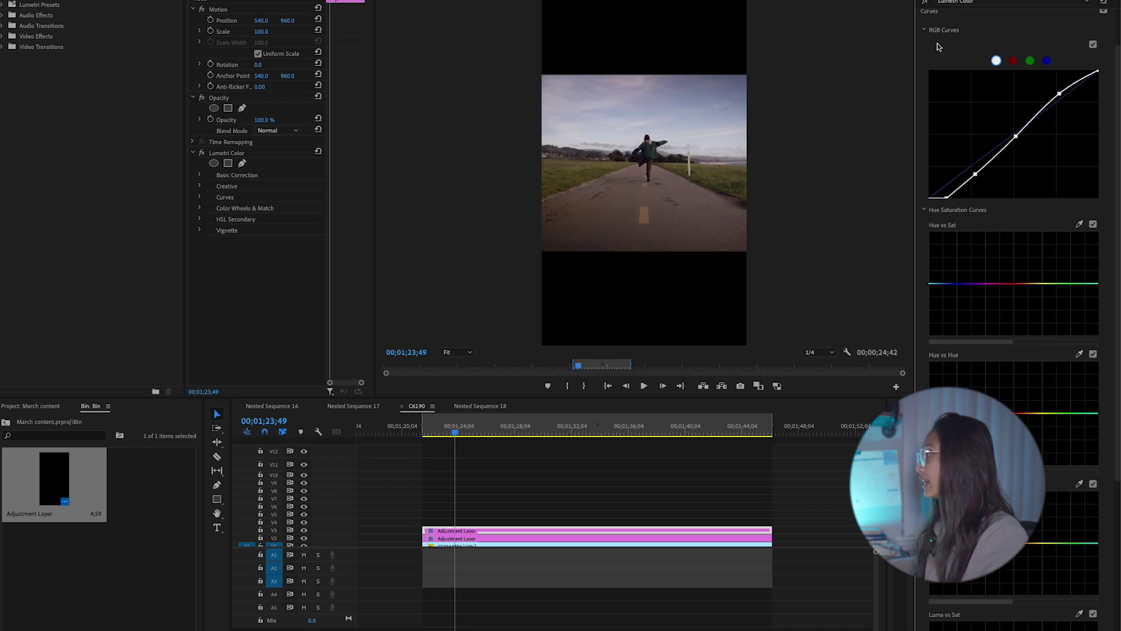
{"action": "scroll", "coordinate": [993, 117], "scroll_direction": "up", "scroll_amount": 2}
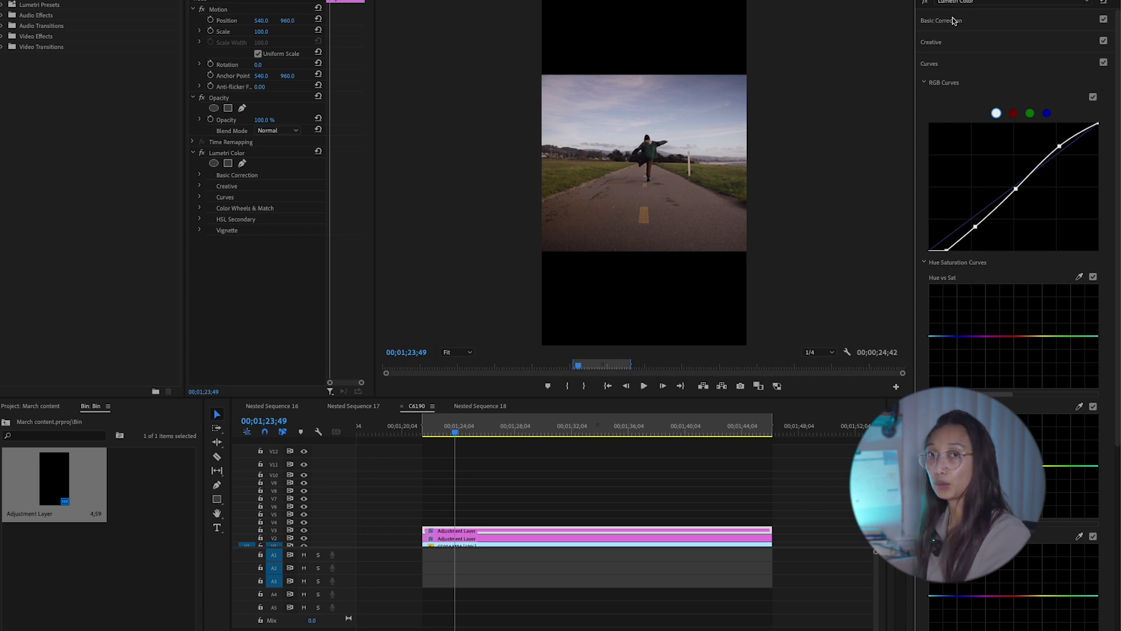
Set Basic Correction Contrast to 33.3 and move both adjustment layers up to V3 and V4
{"action": "left_click", "coordinate": [953, 20]}
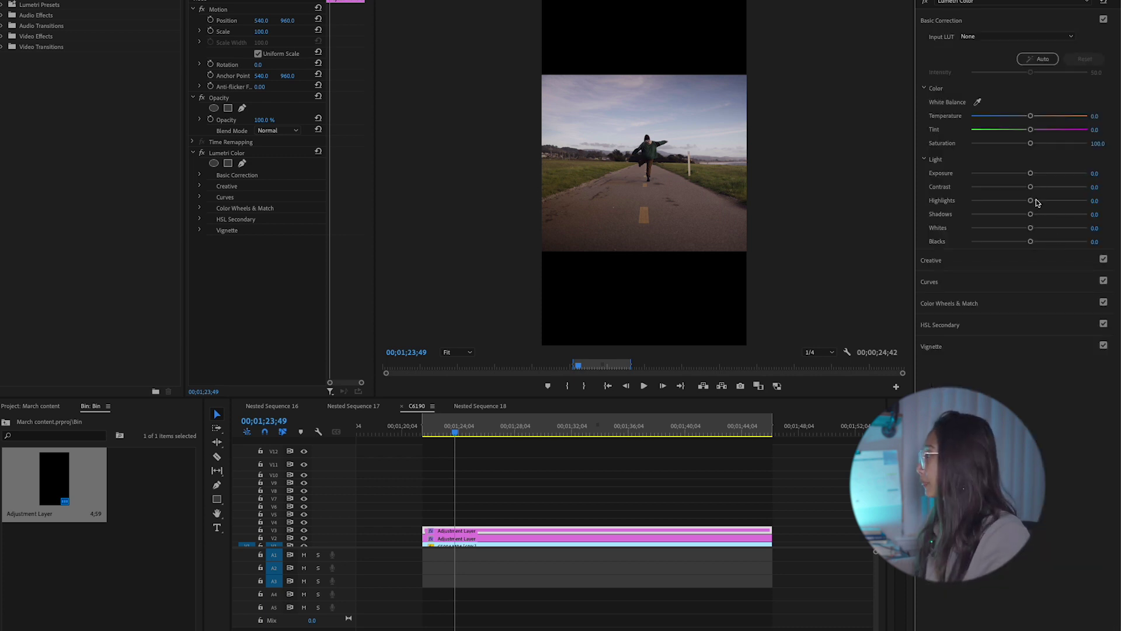
{"action": "left_click_drag", "start_coordinate": [1032, 188], "coordinate": [1049, 187]}
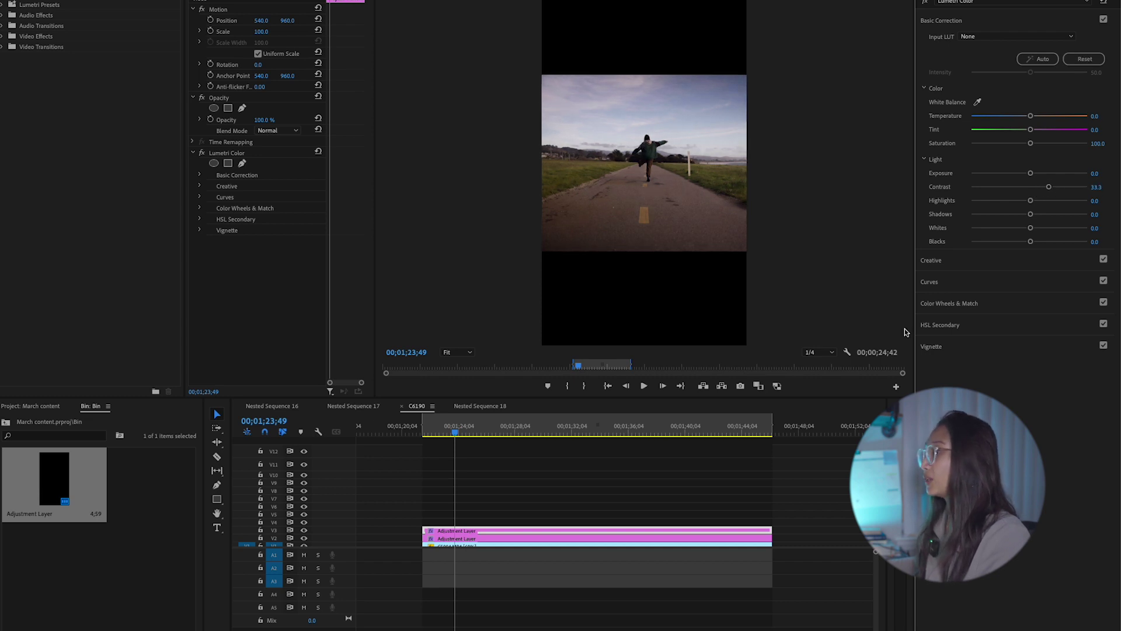
{"action": "left_click", "coordinate": [565, 503]}
{"action": "left_click_drag", "start_coordinate": [566, 503], "coordinate": [552, 535]}
{"action": "scroll", "coordinate": [559, 536], "scroll_direction": "down", "scroll_amount": 1}
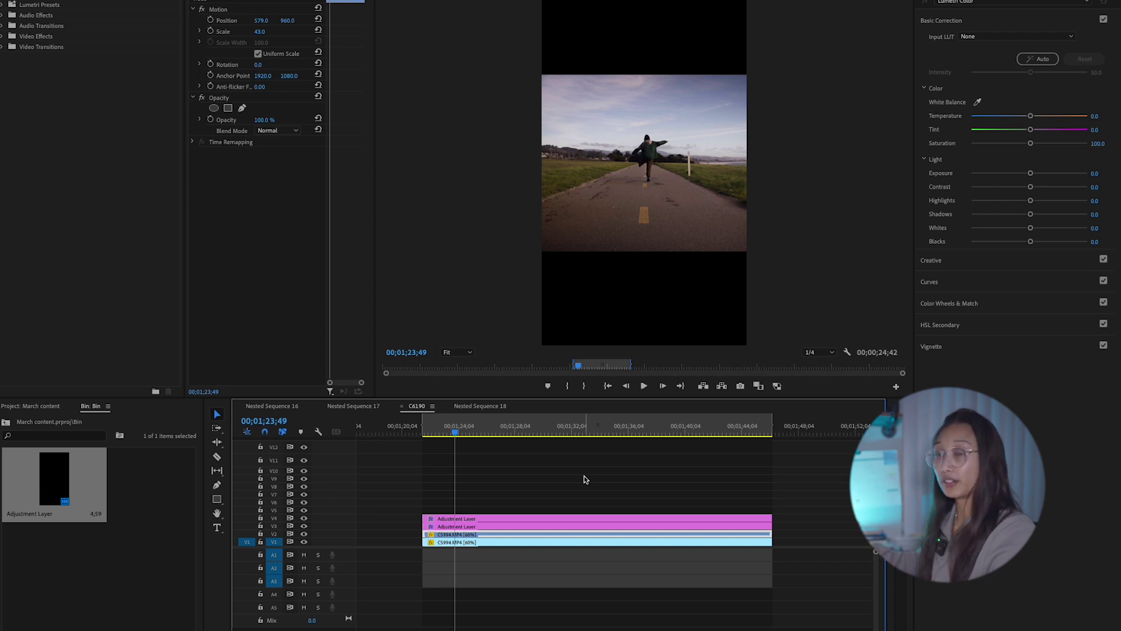
Paste the screen-blended Gaussian Blur glow onto the V2 clip, with 21% opacity and blurriness 51
{"action": "key", "text": "ctrl+v"}
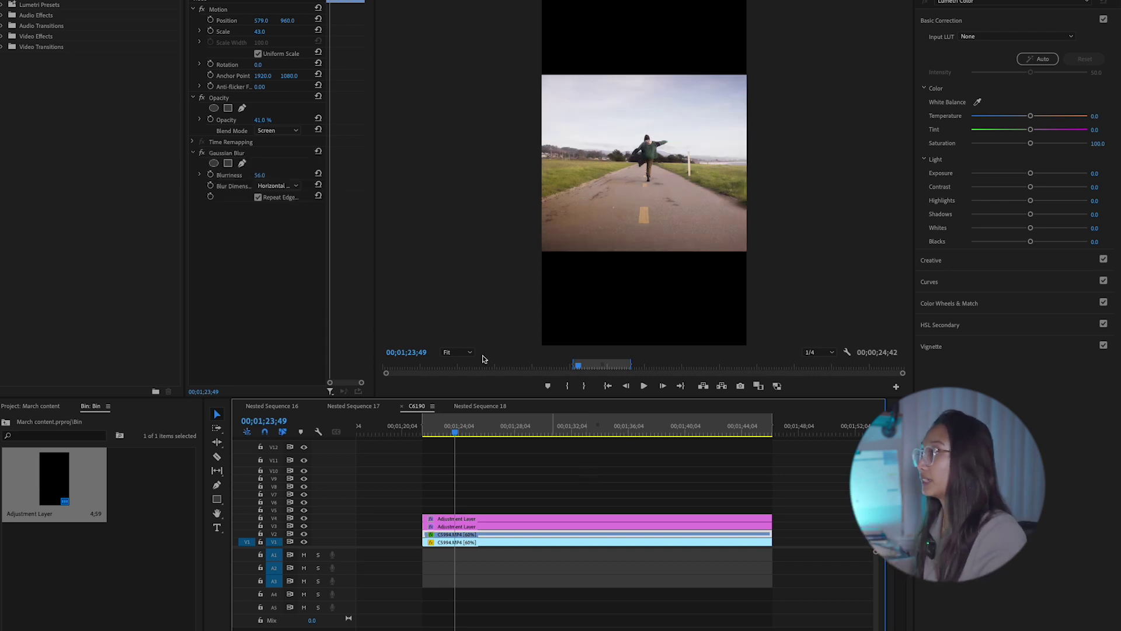
{"action": "left_click_drag", "start_coordinate": [263, 119], "coordinate": [239, 121]}
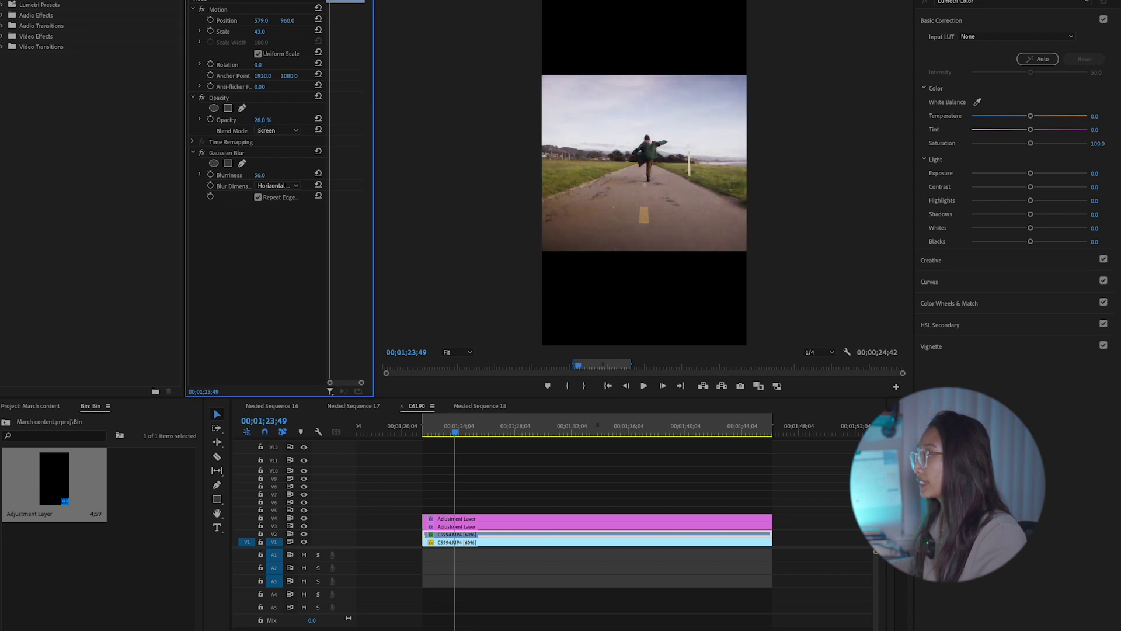
{"action": "left_click_drag", "start_coordinate": [259, 175], "coordinate": [270, 129]}
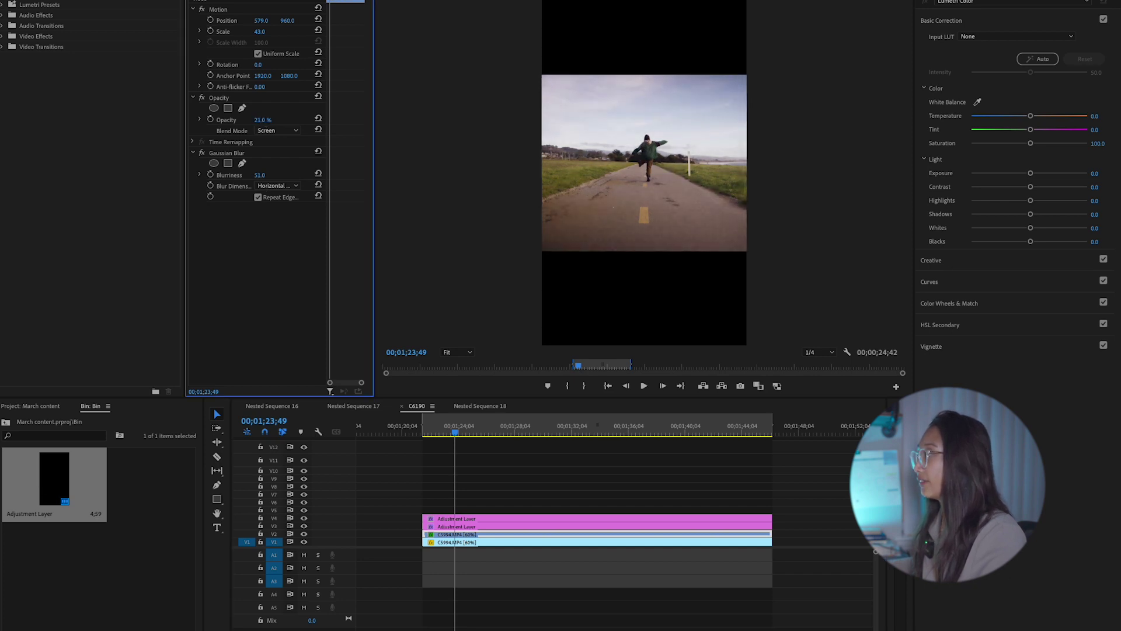
Give the V4 adjustment layer Contrast 42.3, Highlights -30.6, Shadows -13.5, Whites -12.6
{"action": "left_click", "coordinate": [492, 518]}
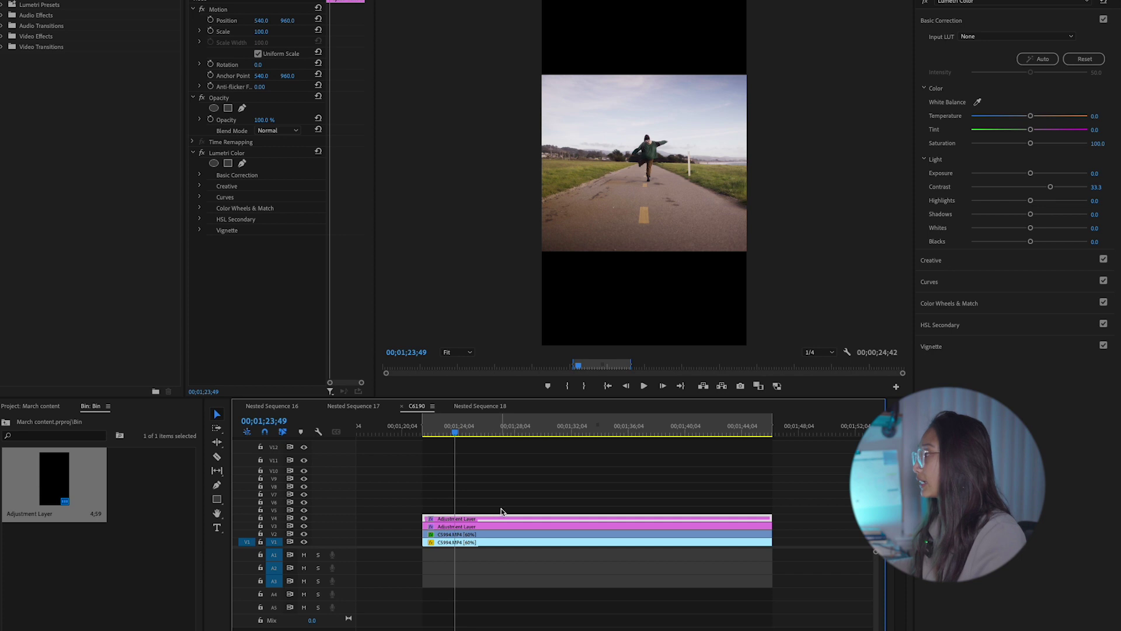
{"action": "left_click_drag", "start_coordinate": [1051, 189], "coordinate": [1023, 228]}
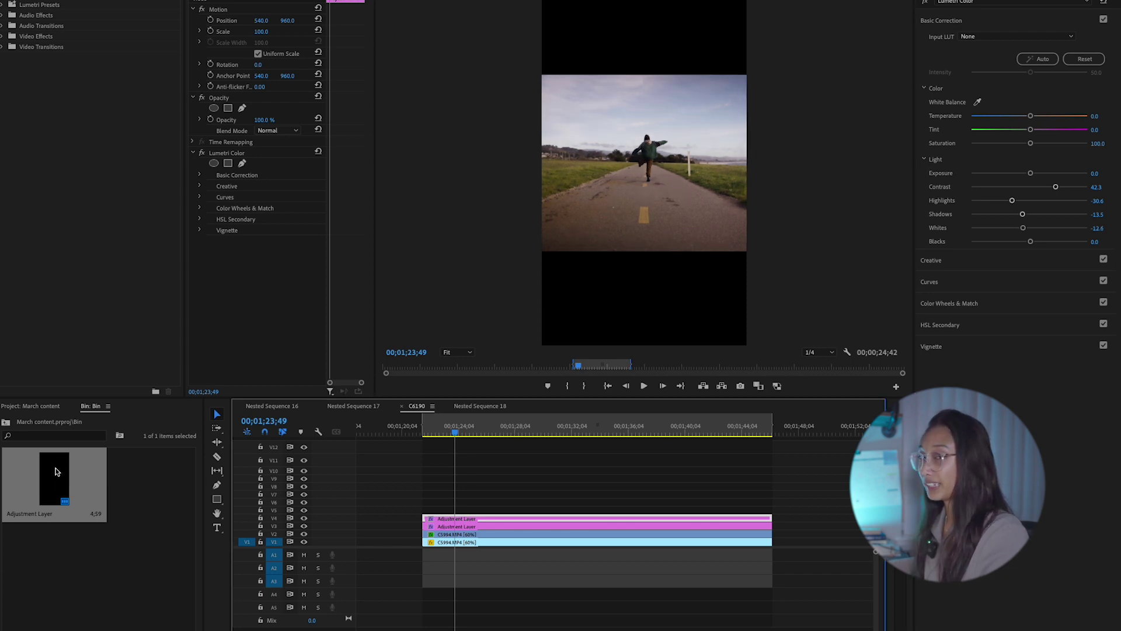
{"action": "left_click_drag", "start_coordinate": [55, 472], "coordinate": [669, 505]}
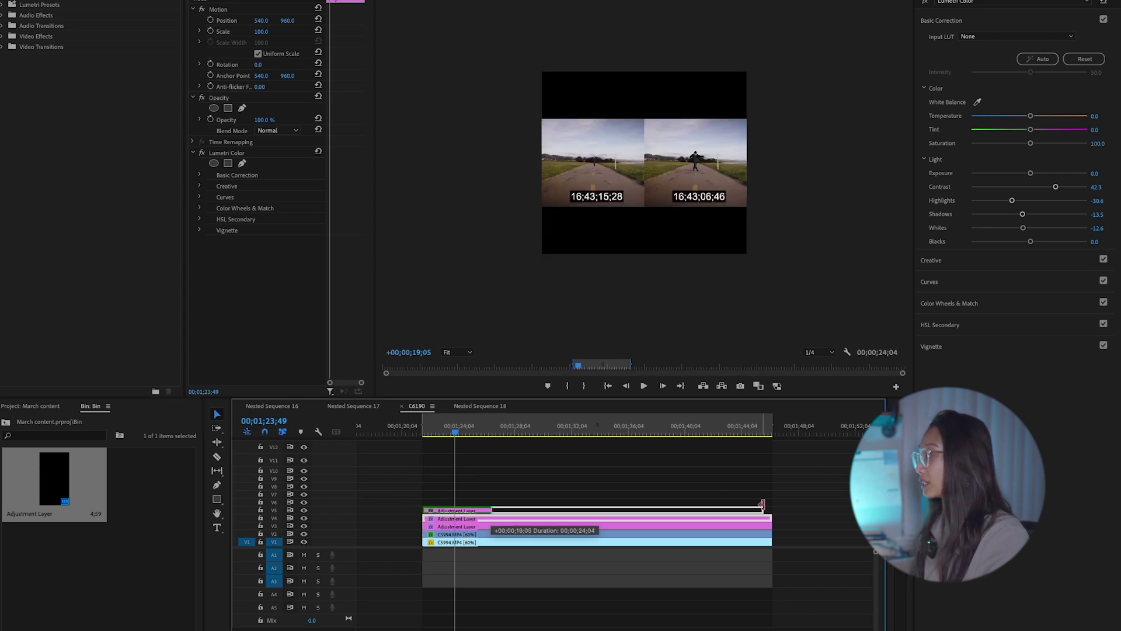
Extend the third adjustment layer to the clip's end and lift its red RGB curve slightly
{"action": "left_click_drag", "start_coordinate": [762, 504], "coordinate": [771, 504]}
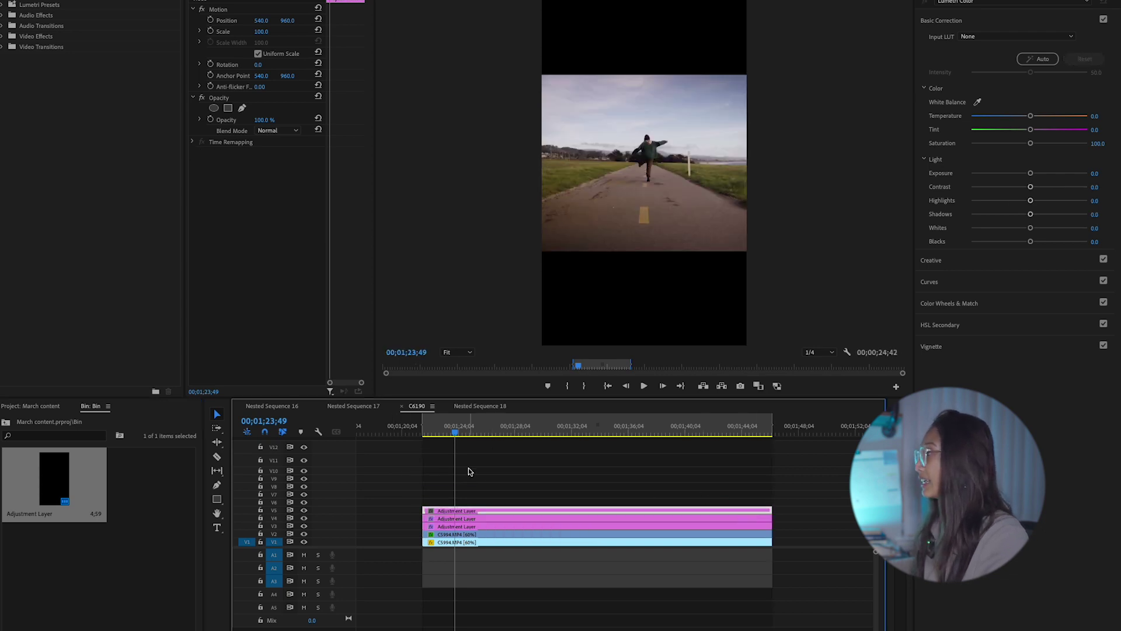
{"action": "left_click", "coordinate": [940, 261]}
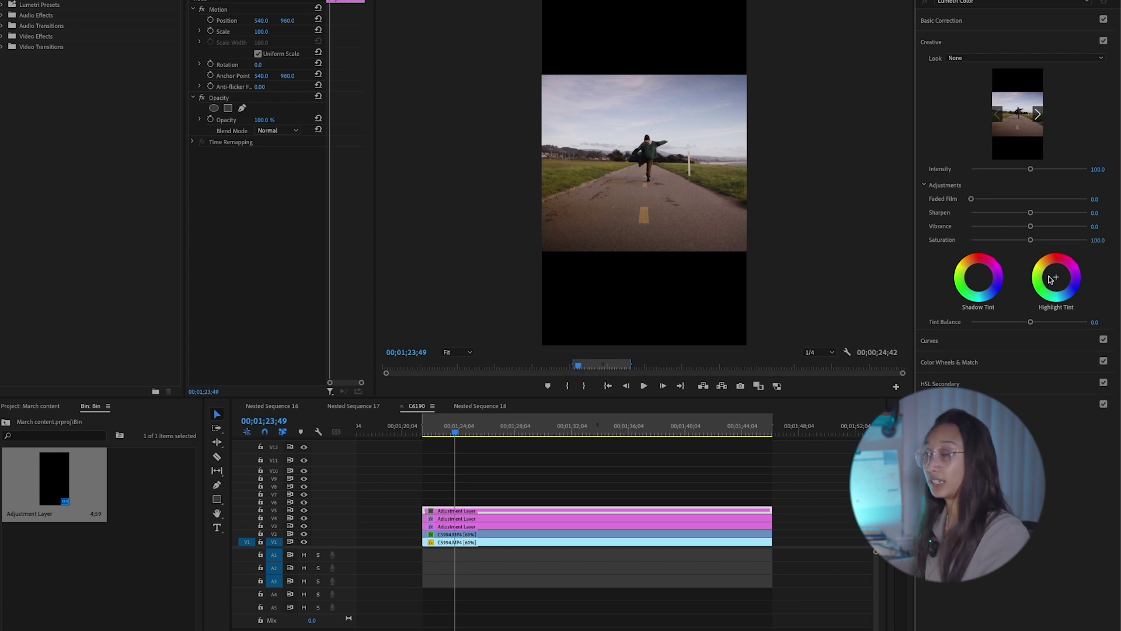
{"action": "left_click", "coordinate": [930, 341]}
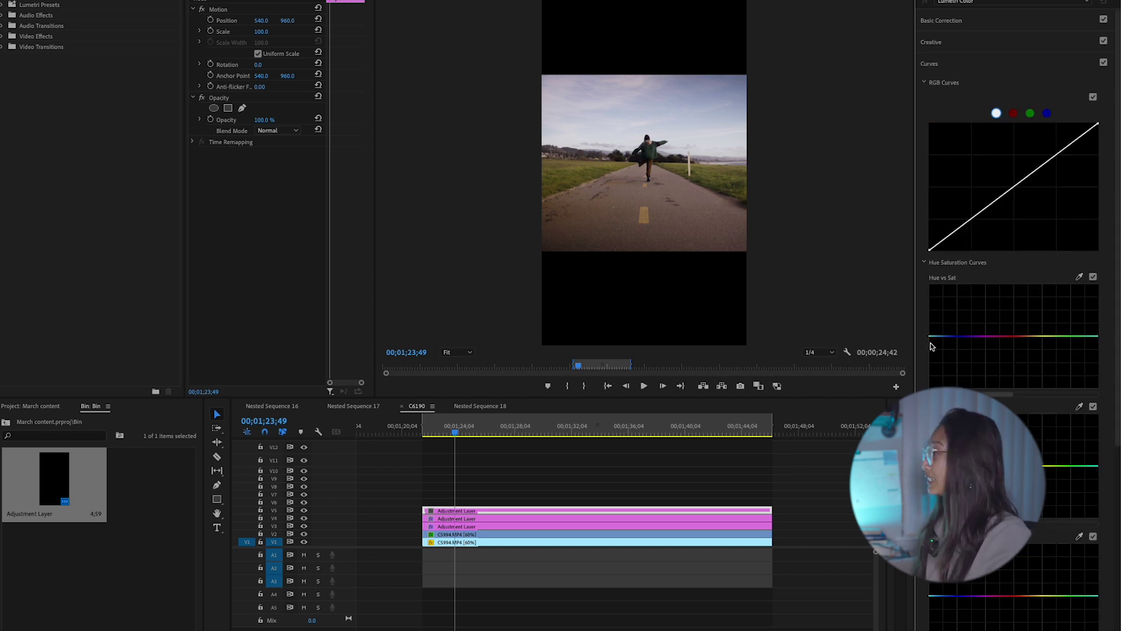
{"action": "left_click", "coordinate": [1014, 114]}
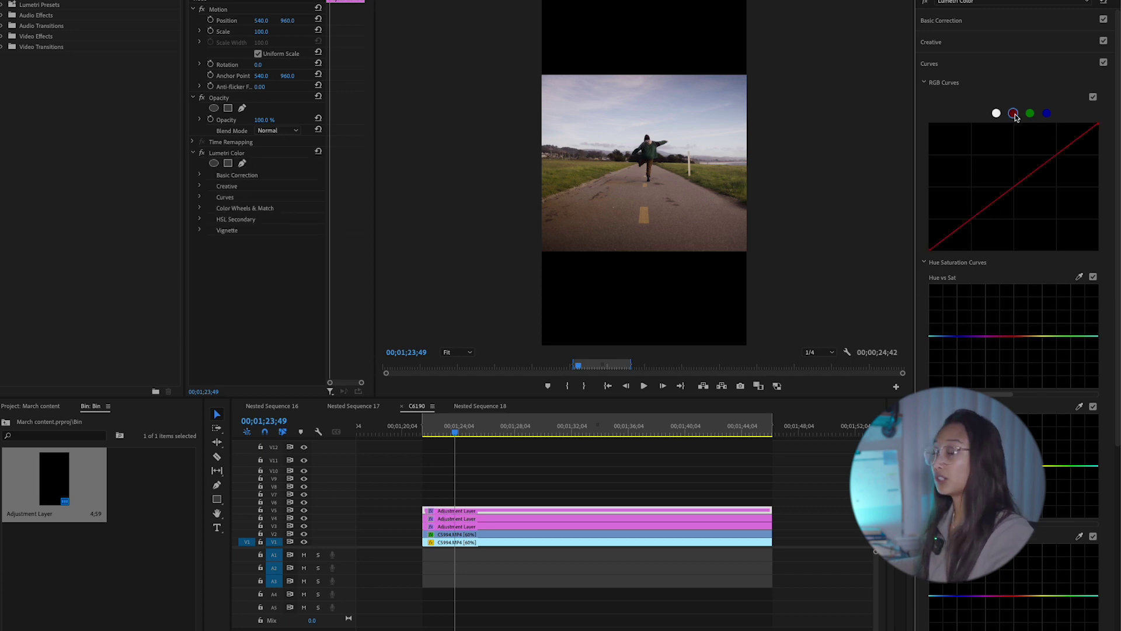
{"action": "left_click_drag", "start_coordinate": [1057, 159], "coordinate": [1057, 155]}
Raise the green RGB curve with several points, nudging the lowest one down
{"action": "left_click", "coordinate": [1030, 113]}
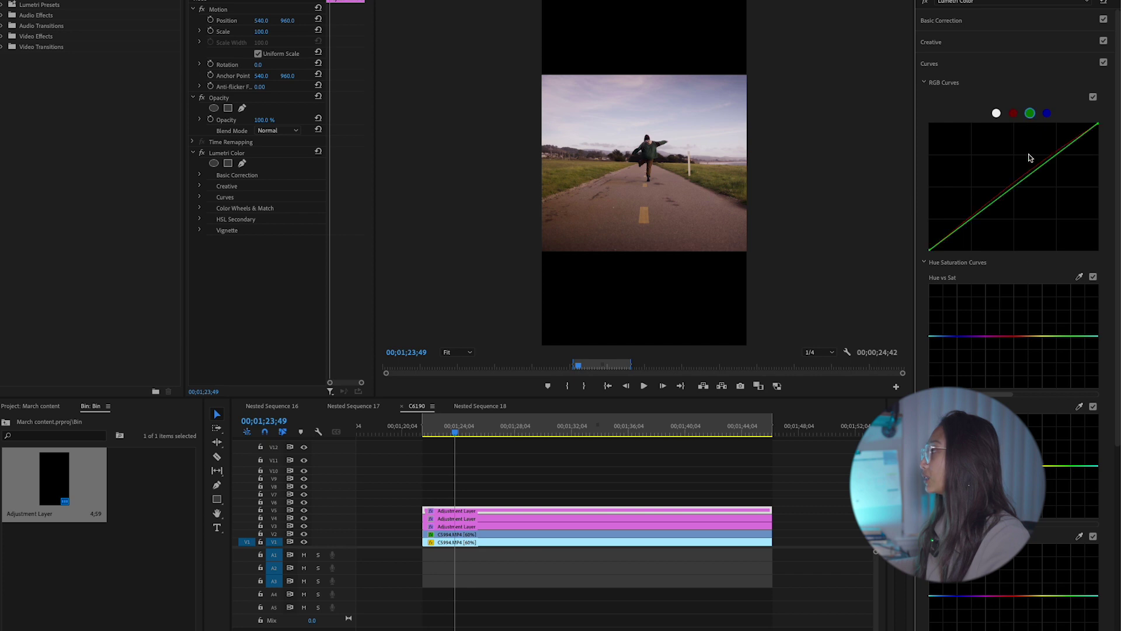
{"action": "left_click_drag", "start_coordinate": [1058, 160], "coordinate": [1055, 154]}
{"action": "left_click_drag", "start_coordinate": [1012, 187], "coordinate": [1011, 182]}
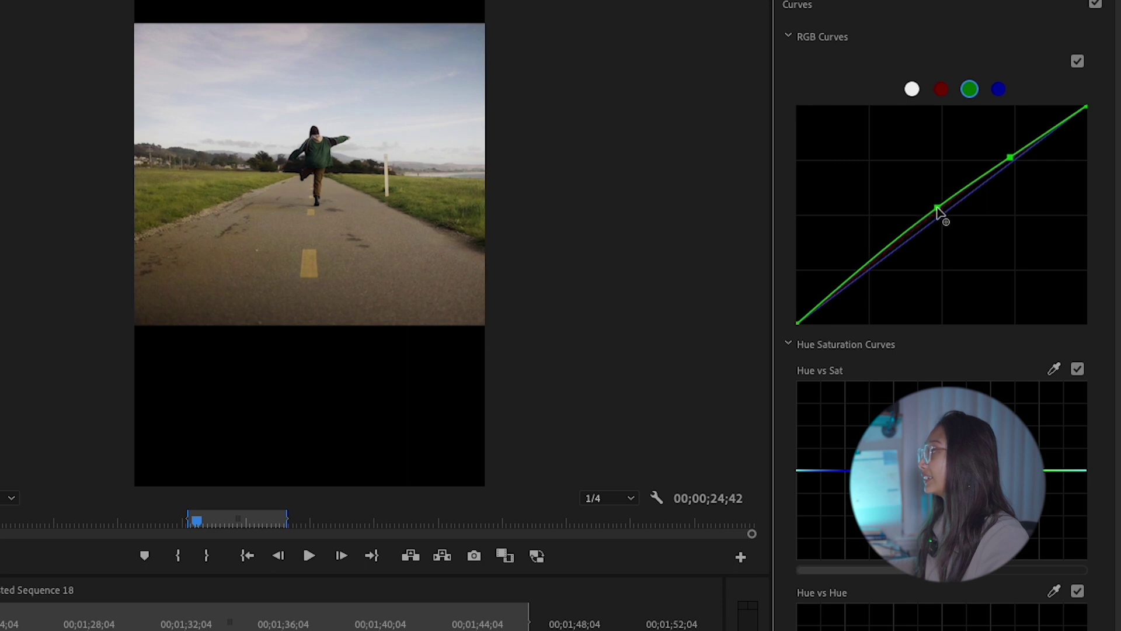
{"action": "left_click", "coordinate": [864, 271]}
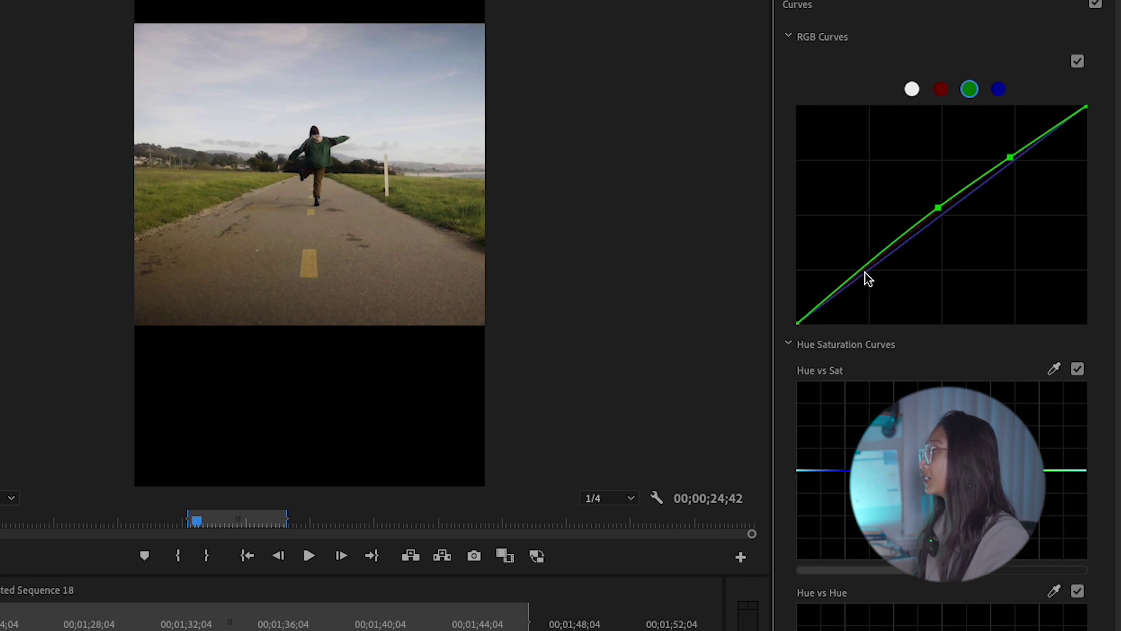
{"action": "left_click_drag", "start_coordinate": [864, 273], "coordinate": [868, 280]}
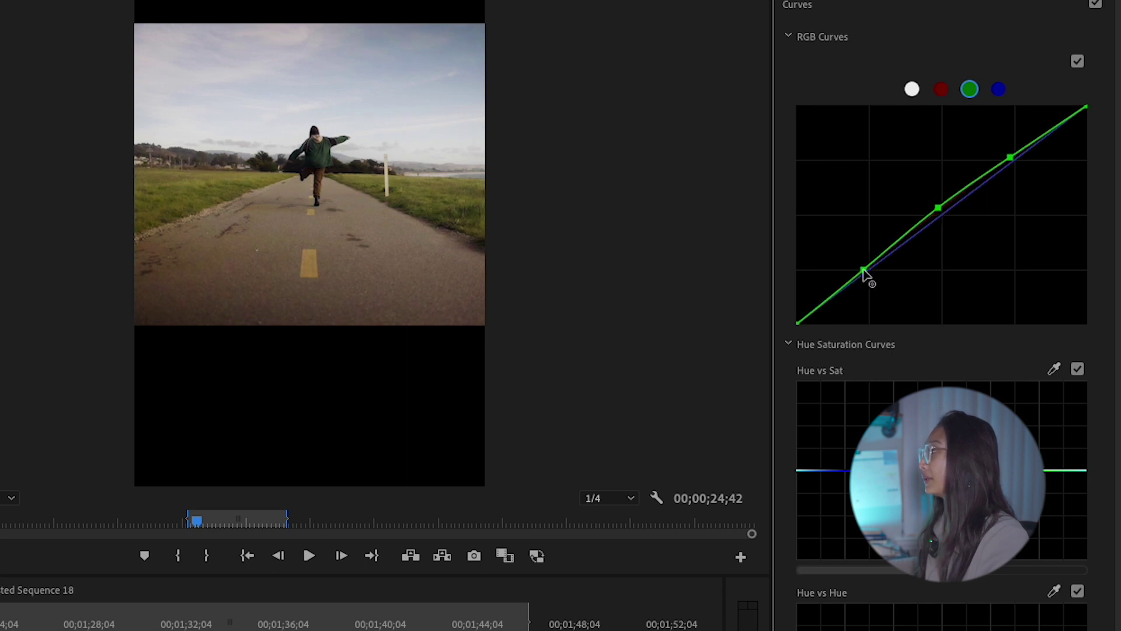
Toggle the RGB curves off and on to compare the warmed, tinted result
{"action": "left_click", "coordinate": [941, 90]}
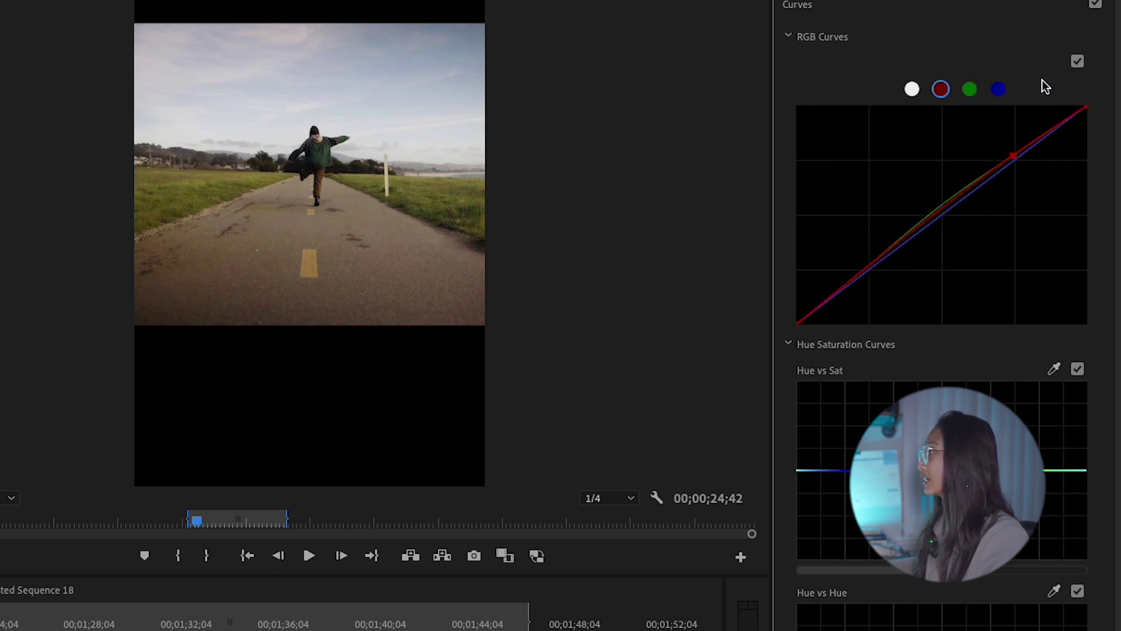
{"action": "left_click", "coordinate": [1078, 63]}
{"action": "left_click", "coordinate": [1078, 63]}
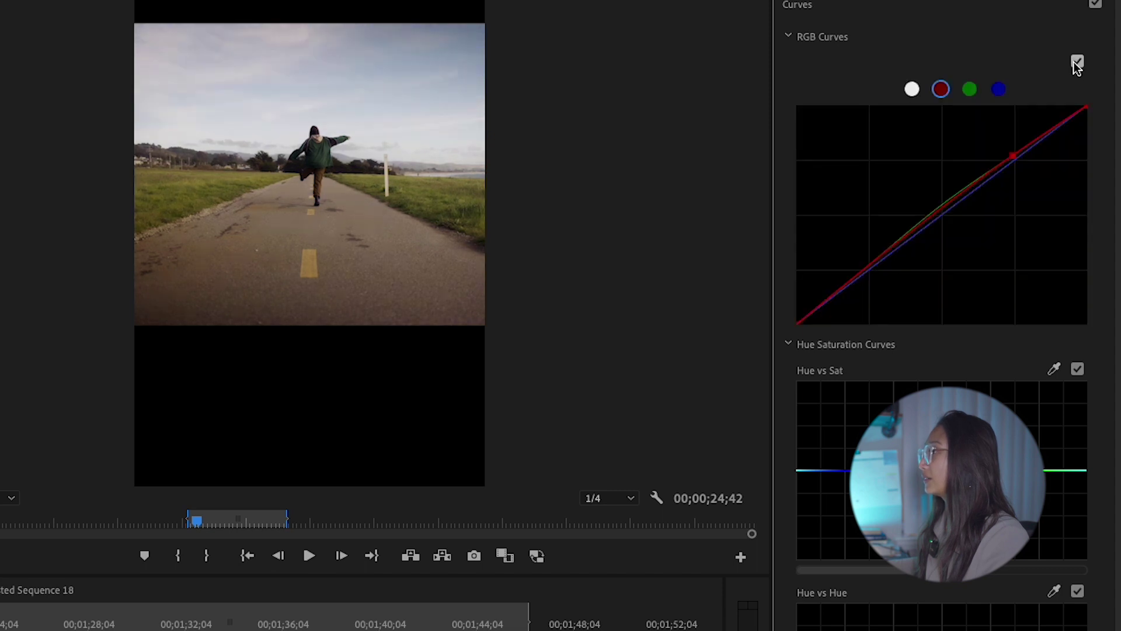
{"action": "left_click", "coordinate": [1077, 63]}
{"action": "left_click", "coordinate": [1077, 63]}
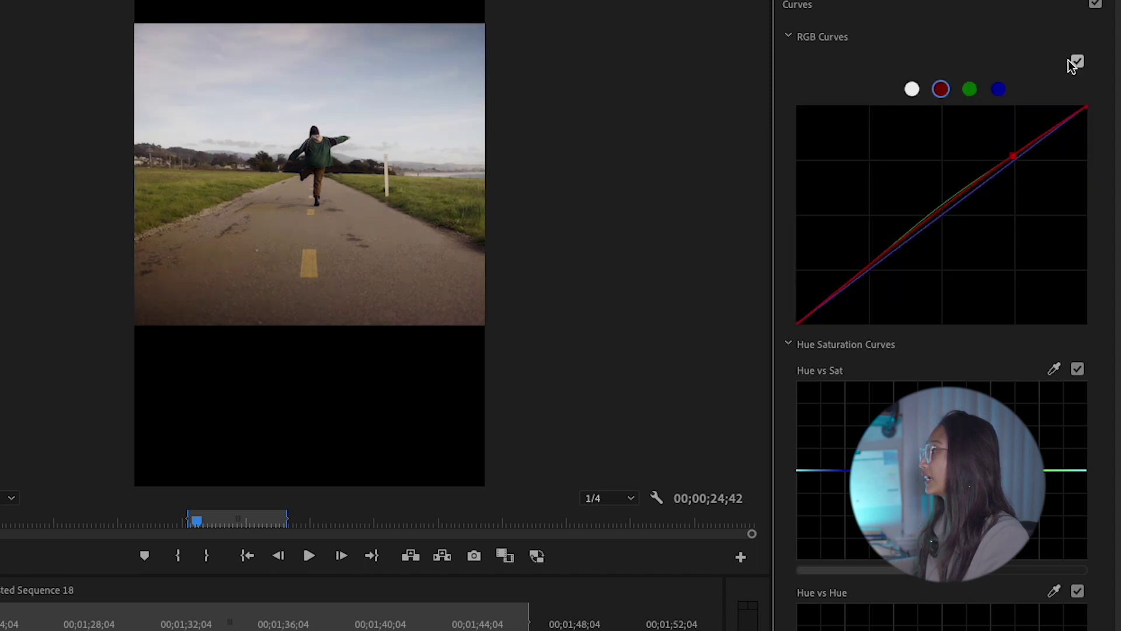
{"action": "scroll", "coordinate": [953, 383], "scroll_direction": "down", "scroll_amount": 2}
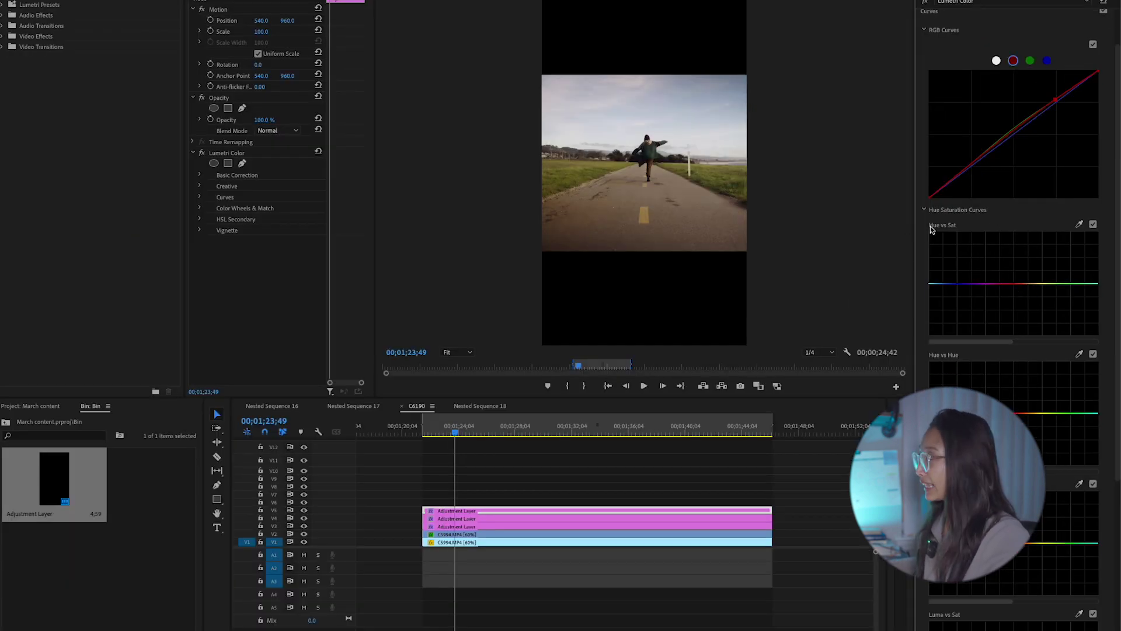
Add Hue vs Sat anchor points and push the blue range up to full saturation
{"action": "scroll", "coordinate": [956, 249], "scroll_direction": "down", "scroll_amount": 1}
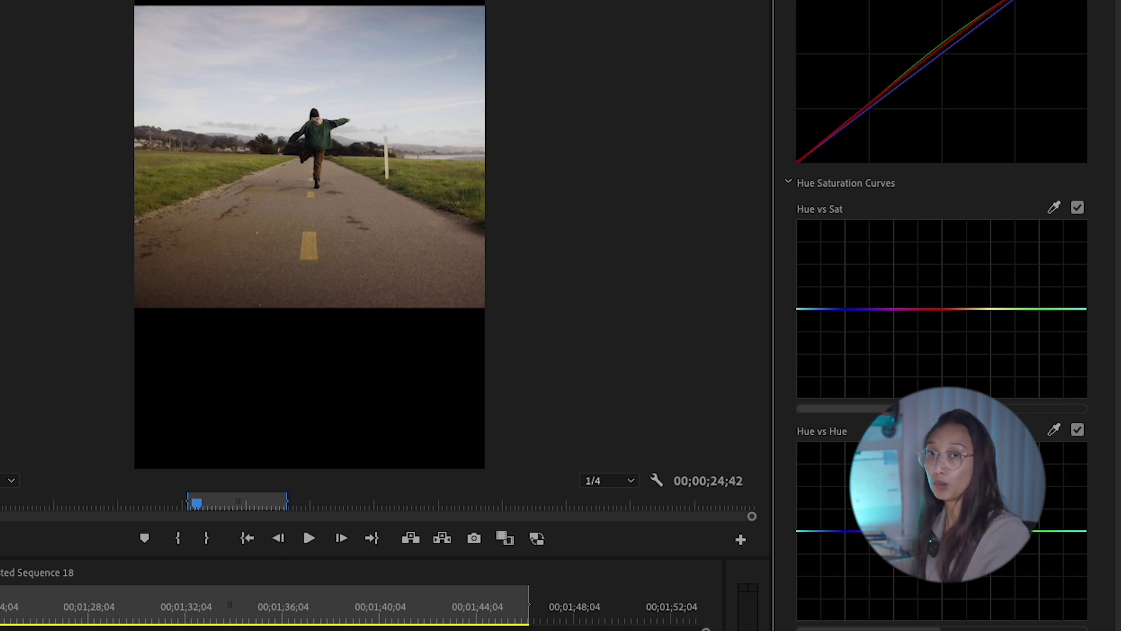
{"action": "left_click", "coordinate": [870, 309]}
{"action": "left_click", "coordinate": [802, 309]}
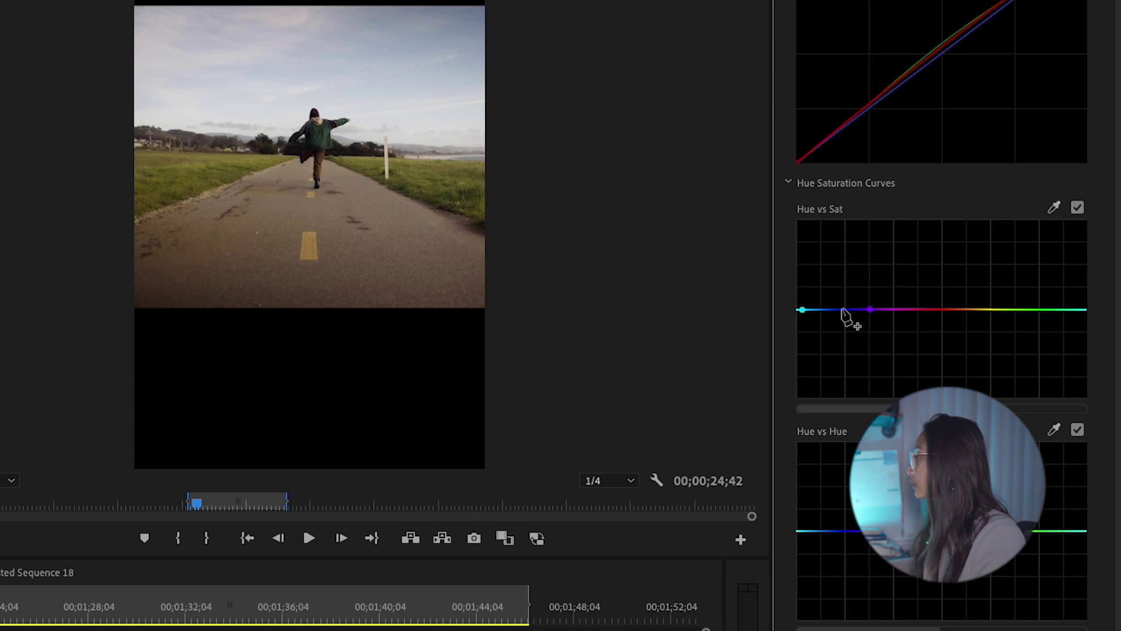
{"action": "left_click_drag", "start_coordinate": [834, 311], "coordinate": [845, 222]}
{"action": "left_click_drag", "start_coordinate": [830, 281], "coordinate": [811, 223]}
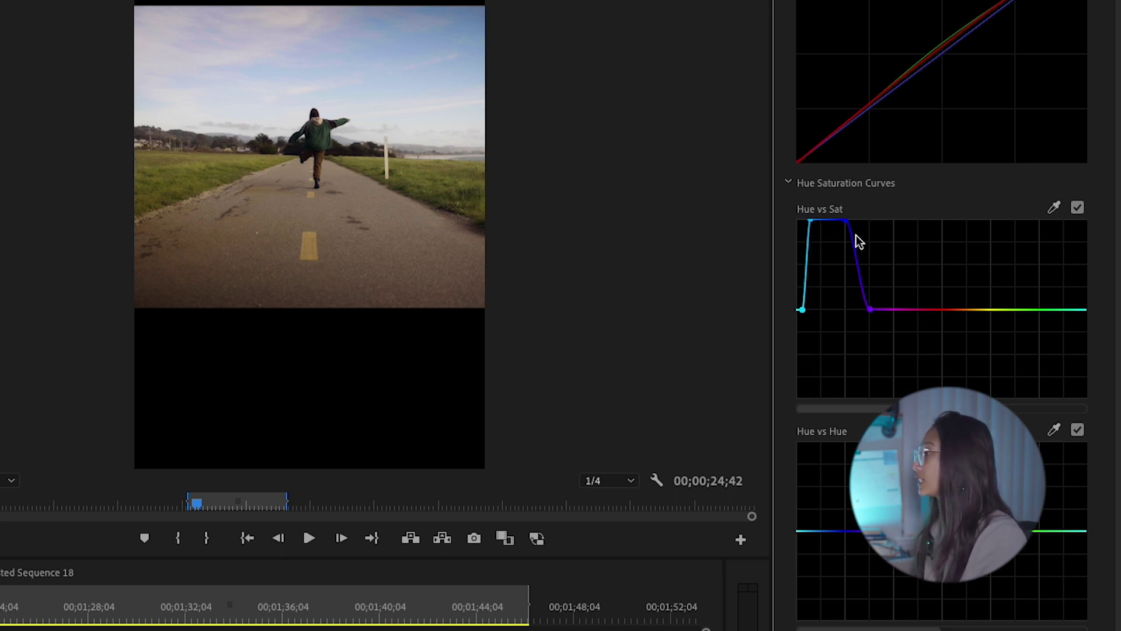
Toggle Hue vs Sat off and on to compare the more saturated sky
{"action": "scroll", "coordinate": [849, 248], "scroll_direction": "down", "scroll_amount": 2}
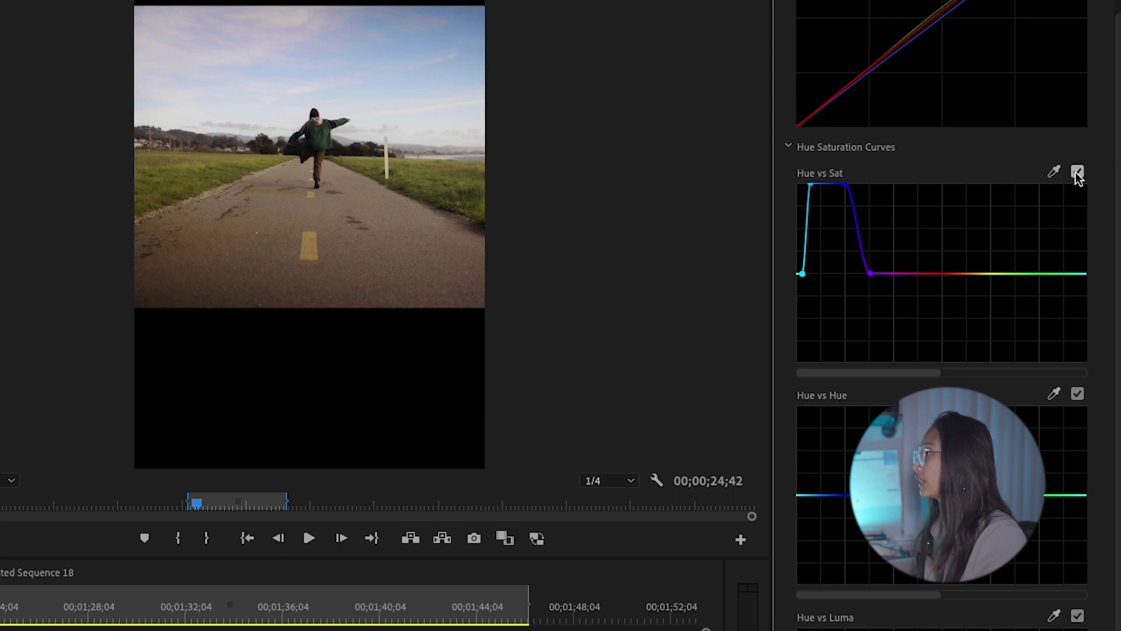
{"action": "left_click", "coordinate": [1078, 173]}
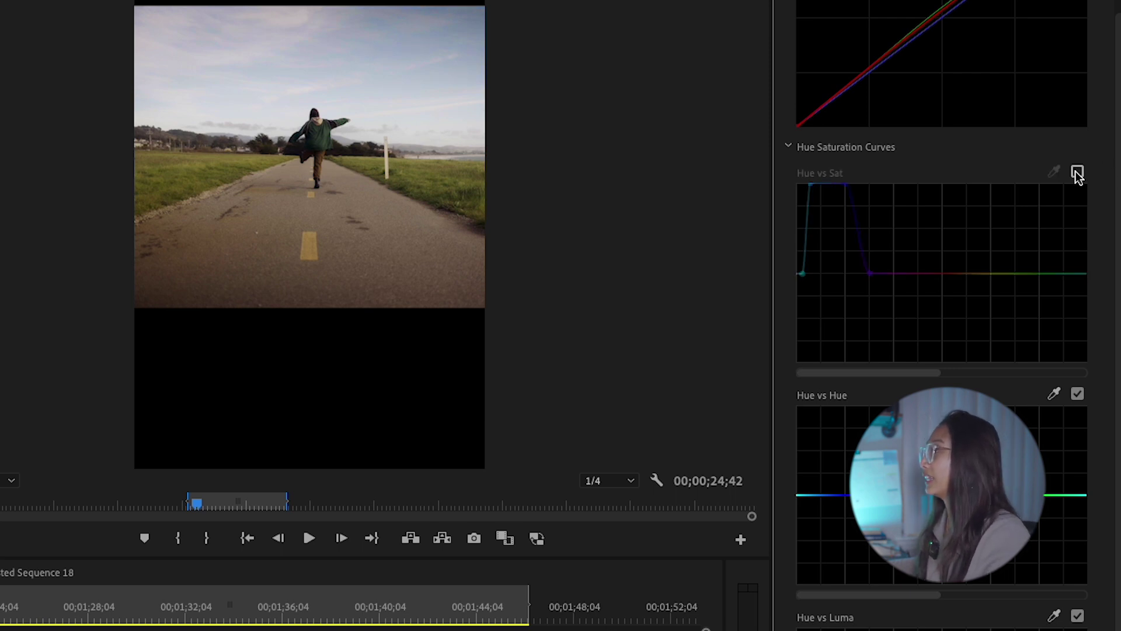
{"action": "left_click", "coordinate": [1078, 173]}
{"action": "scroll", "coordinate": [1045, 415], "scroll_direction": "down", "scroll_amount": 1}
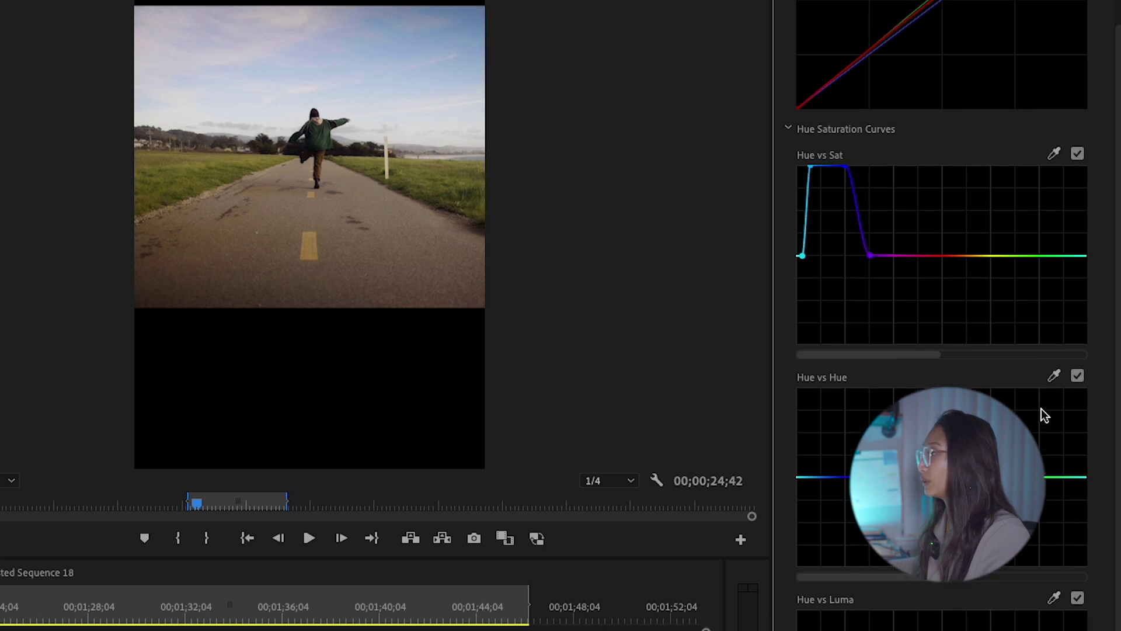
{"action": "scroll", "coordinate": [1046, 415], "scroll_direction": "down", "scroll_amount": 4}
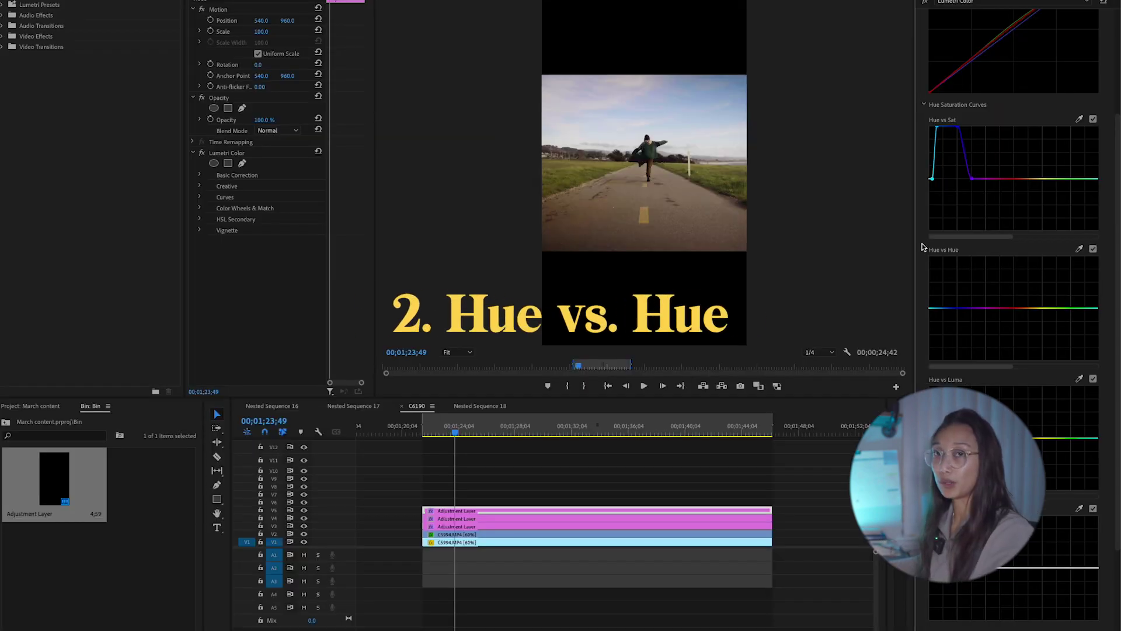
Anchor the Hue vs Hue curve and raise its blue-range point to turn the sky turquoise
{"action": "left_click", "coordinate": [976, 308]}
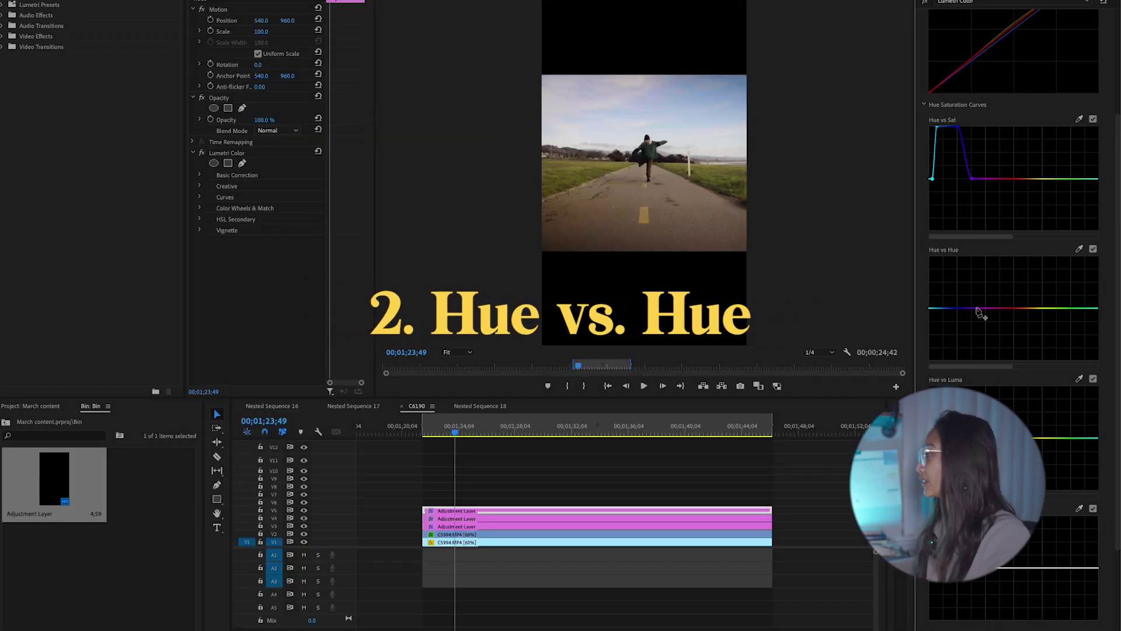
{"action": "left_click", "coordinate": [931, 309]}
{"action": "left_click", "coordinate": [952, 308]}
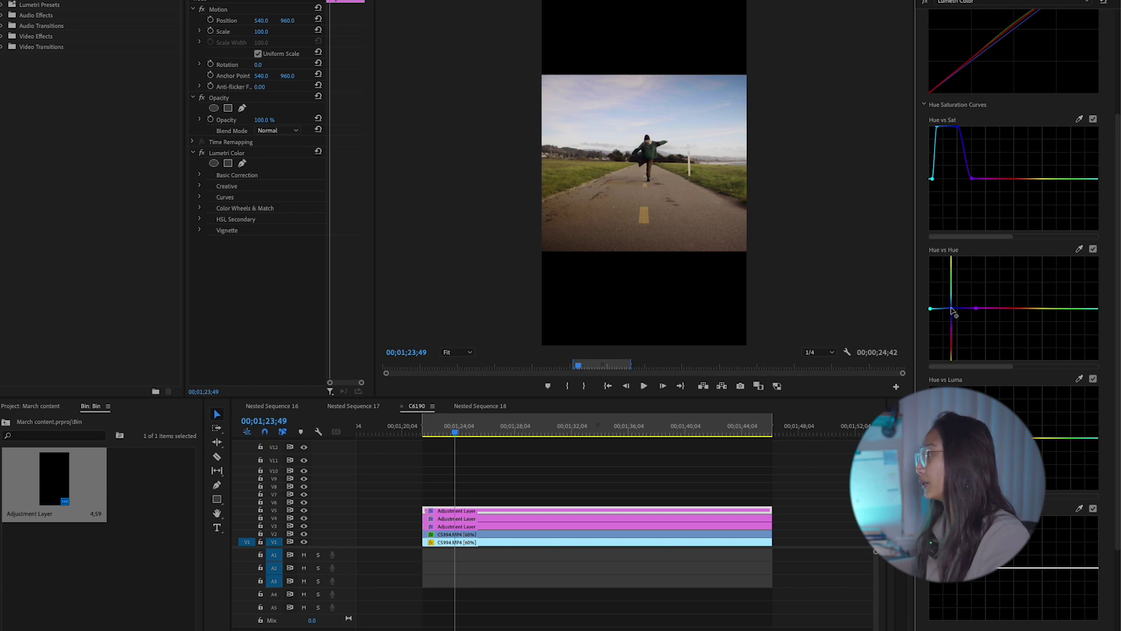
{"action": "left_click_drag", "start_coordinate": [952, 309], "coordinate": [950, 255]}
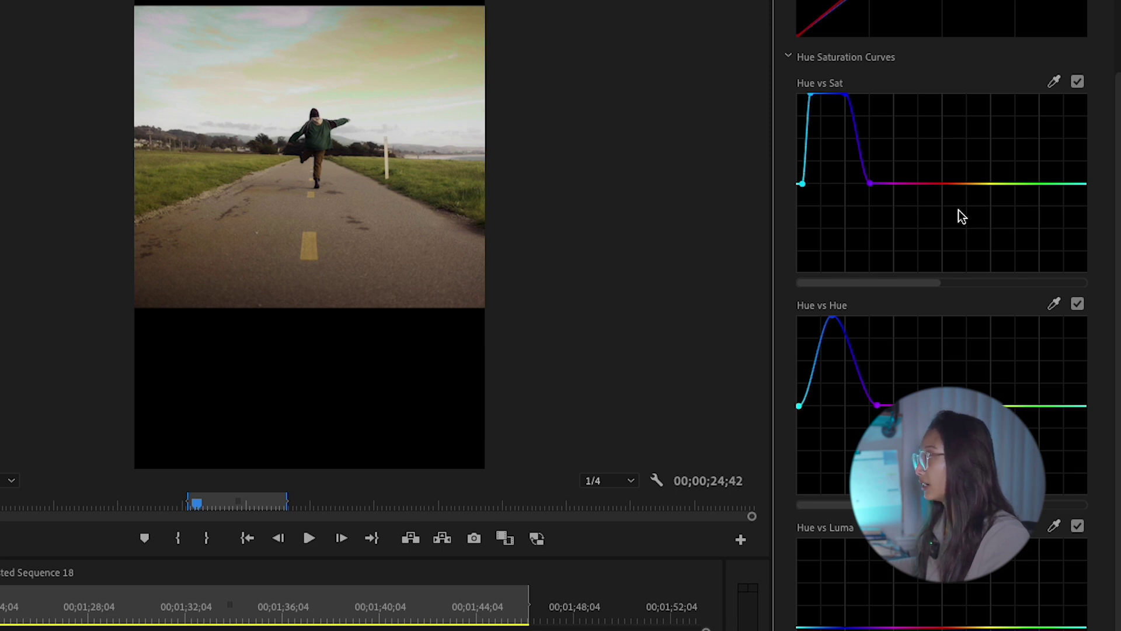
{"action": "left_click_drag", "start_coordinate": [833, 318], "coordinate": [850, 360]}
Deselect the adjustment layer and zoom the timeline out to the whole sequence
{"action": "scroll", "coordinate": [993, 584], "scroll_direction": "down", "scroll_amount": 1}
{"action": "scroll", "coordinate": [993, 628], "scroll_direction": "up", "scroll_amount": 5}
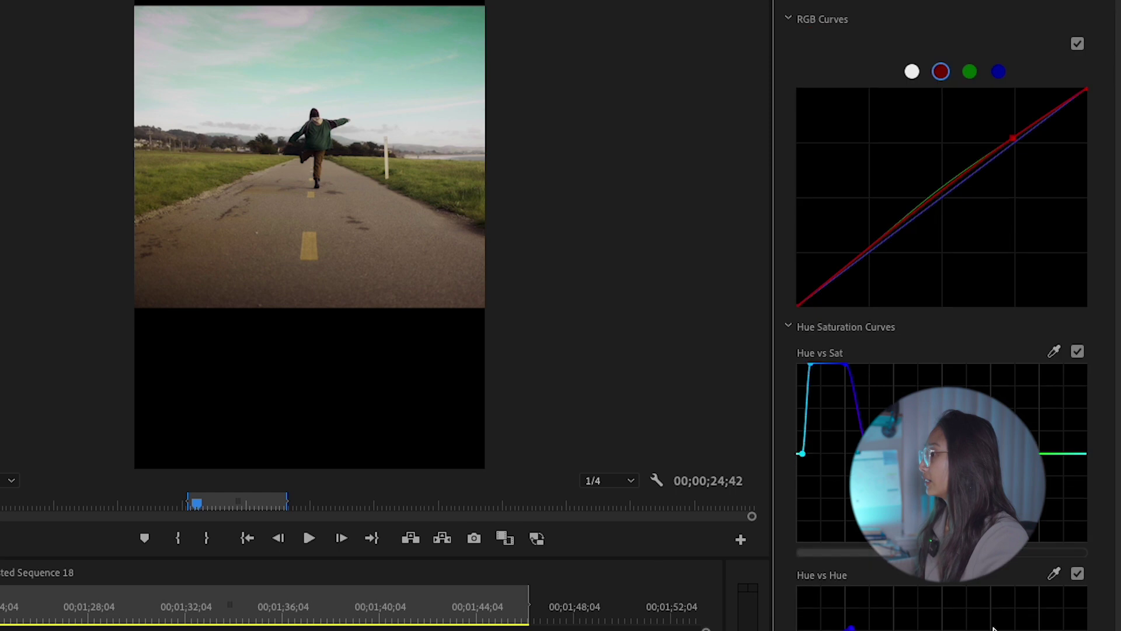
{"action": "left_click", "coordinate": [642, 626]}
{"action": "key", "text": "minus"}
{"action": "key", "text": "minus"}
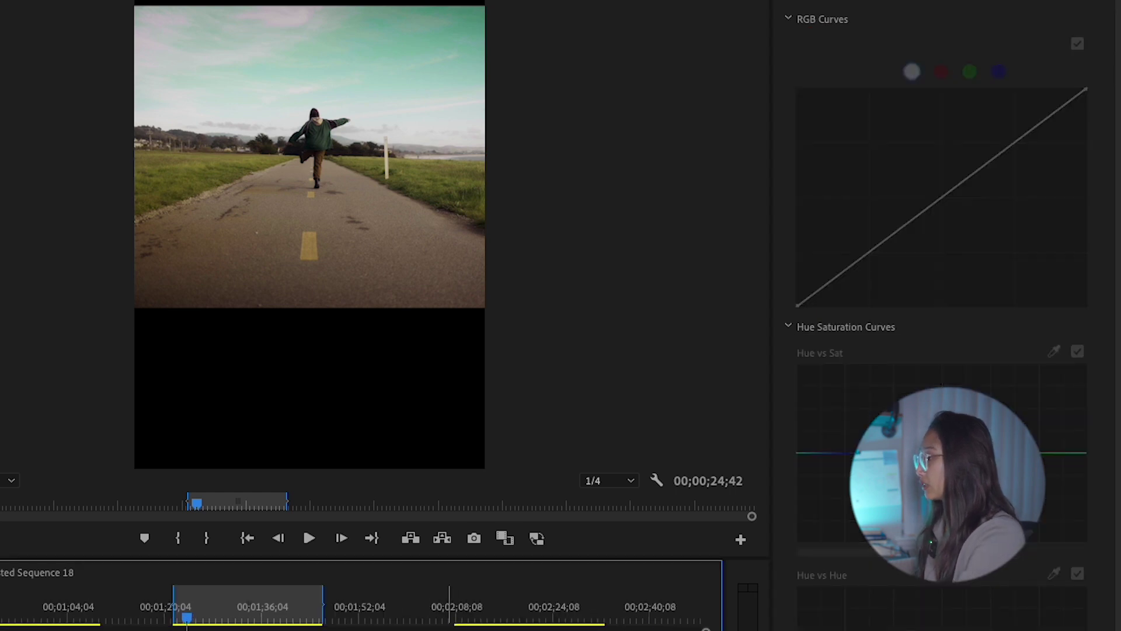
{"action": "scroll", "coordinate": [511, 607], "scroll_direction": "up", "scroll_amount": 2}
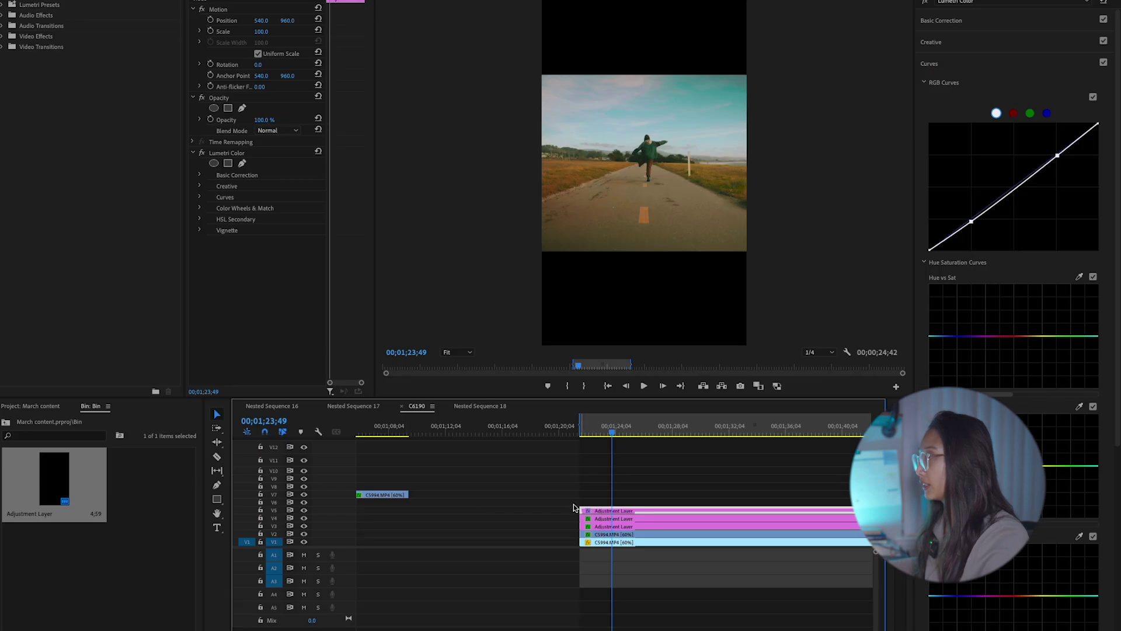
{"action": "key", "text": "equal"}
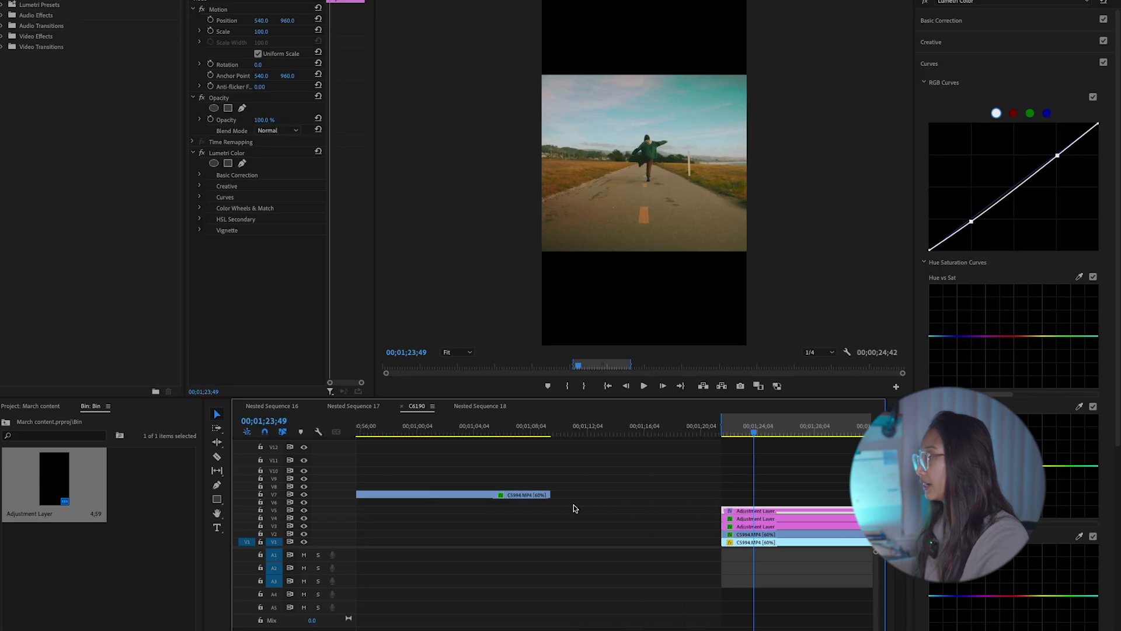
{"action": "scroll", "coordinate": [573, 508], "scroll_direction": "down", "scroll_amount": 6}
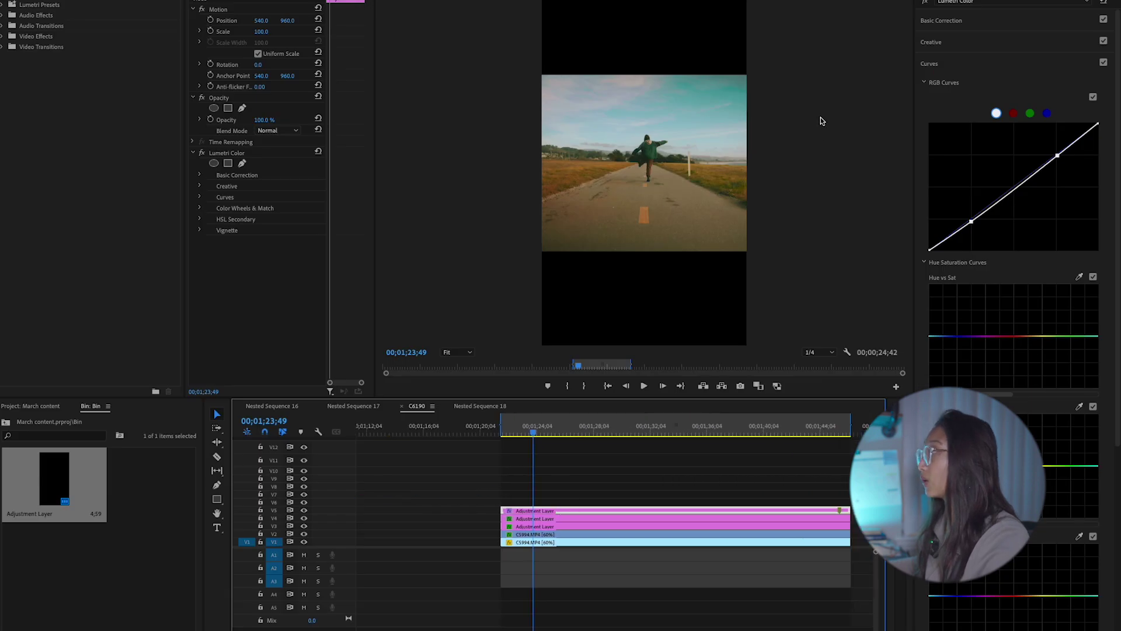
{"action": "left_click", "coordinate": [935, 42]}
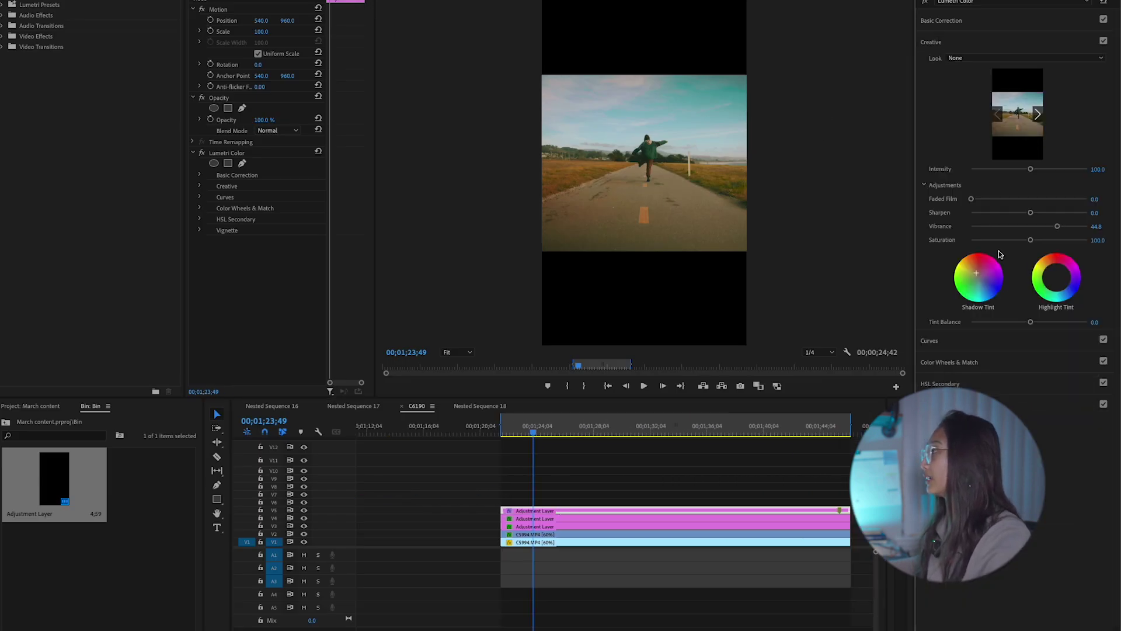
{"action": "left_click", "coordinate": [759, 518]}
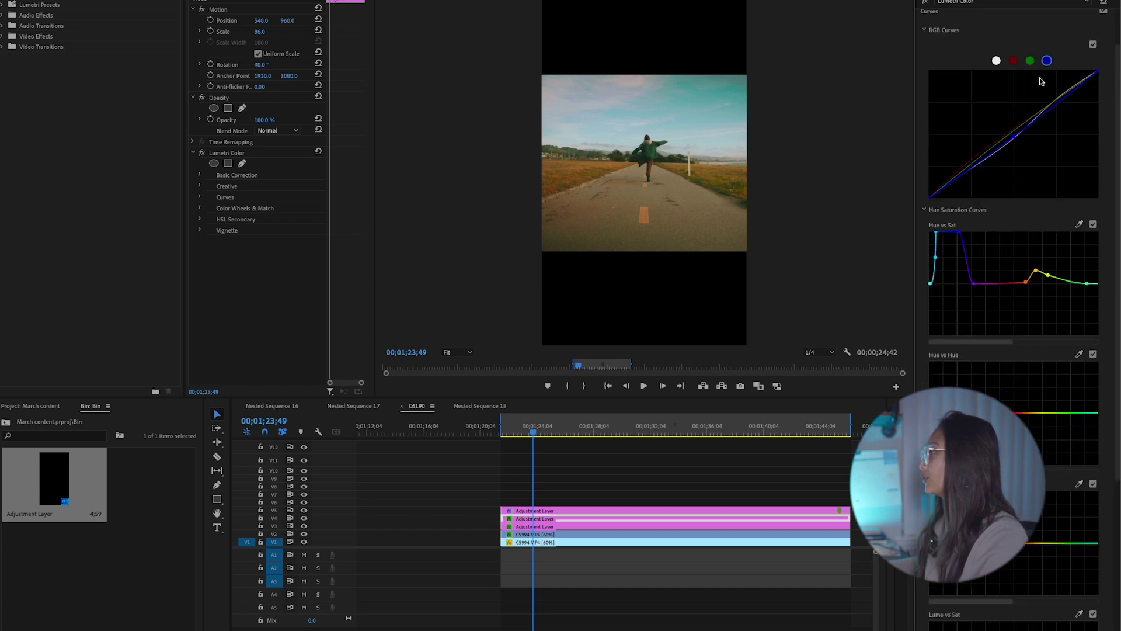
{"action": "left_click", "coordinate": [998, 60]}
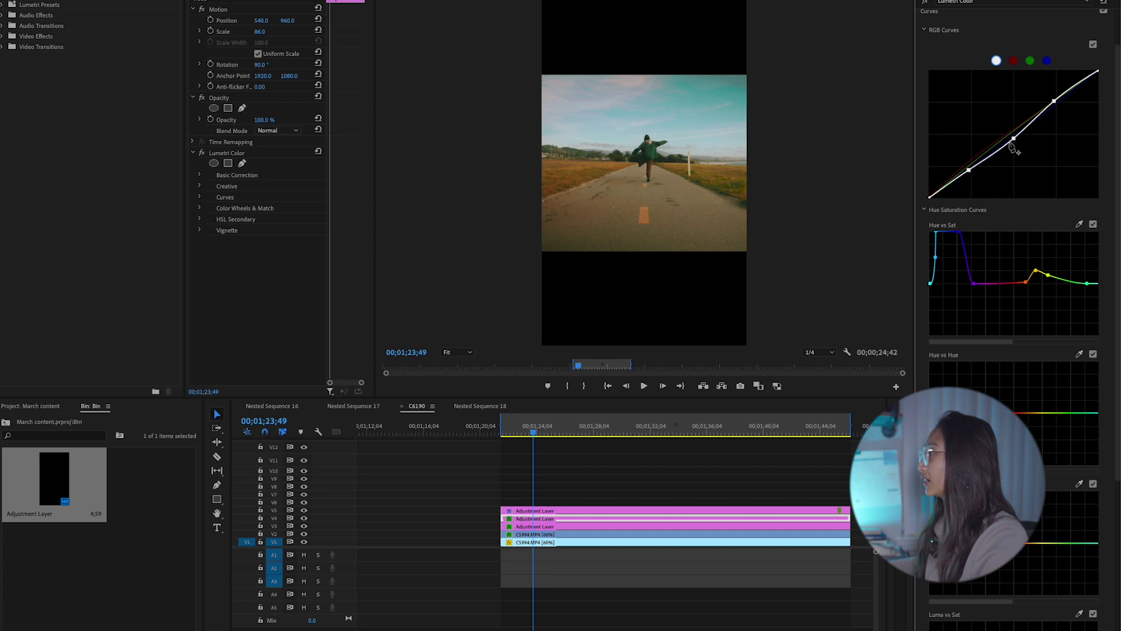
{"action": "left_click", "coordinate": [1014, 62]}
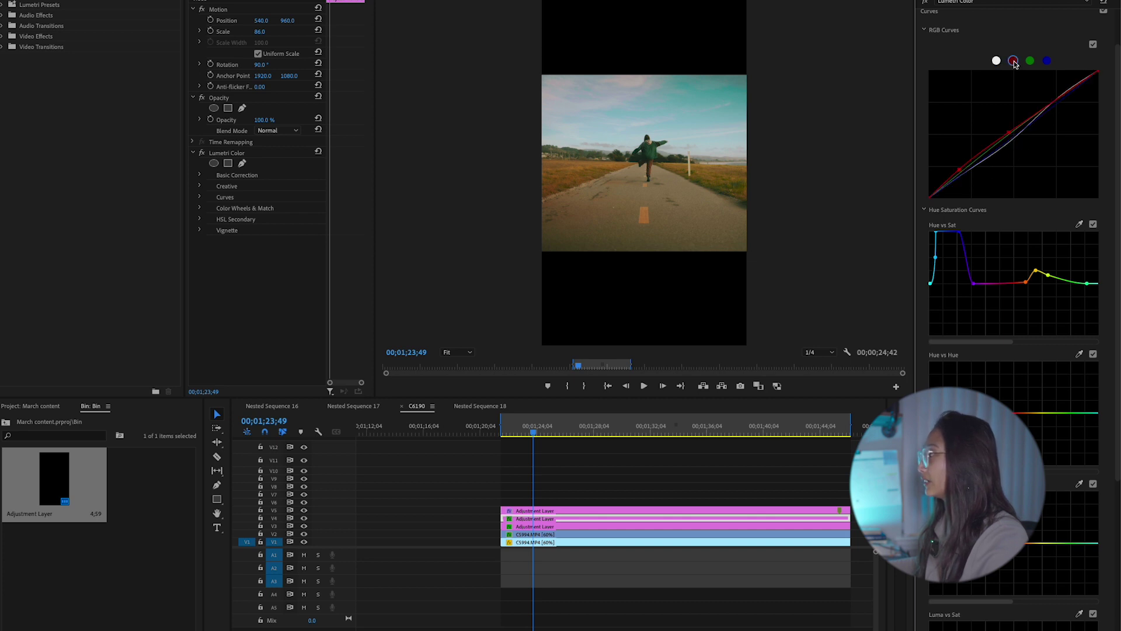
{"action": "left_click", "coordinate": [1030, 60]}
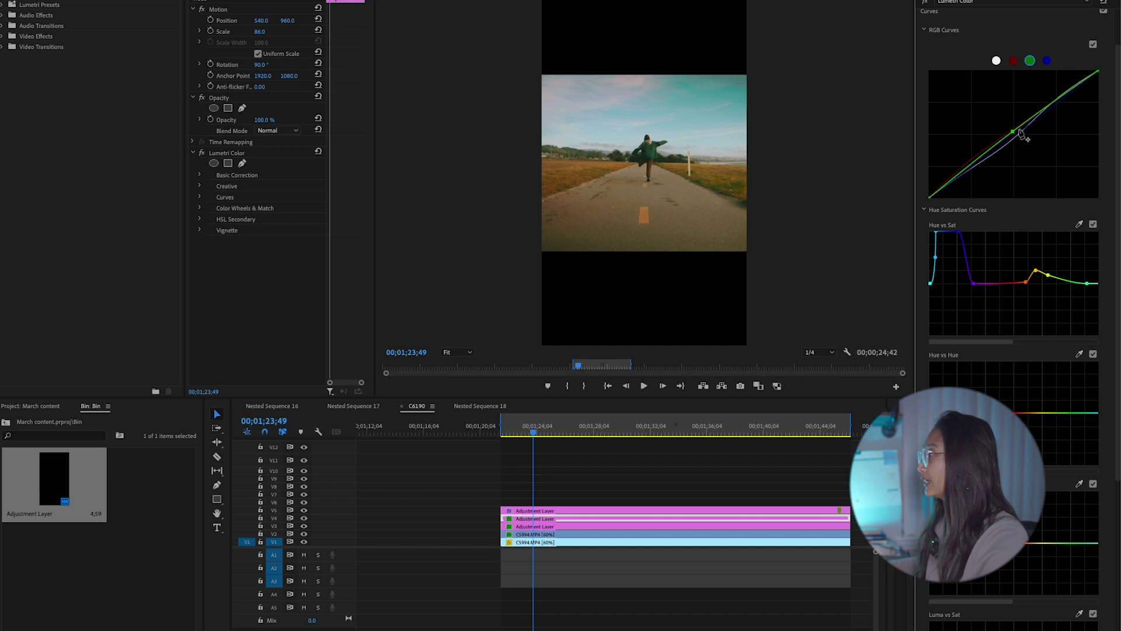
{"action": "left_click", "coordinate": [1047, 60]}
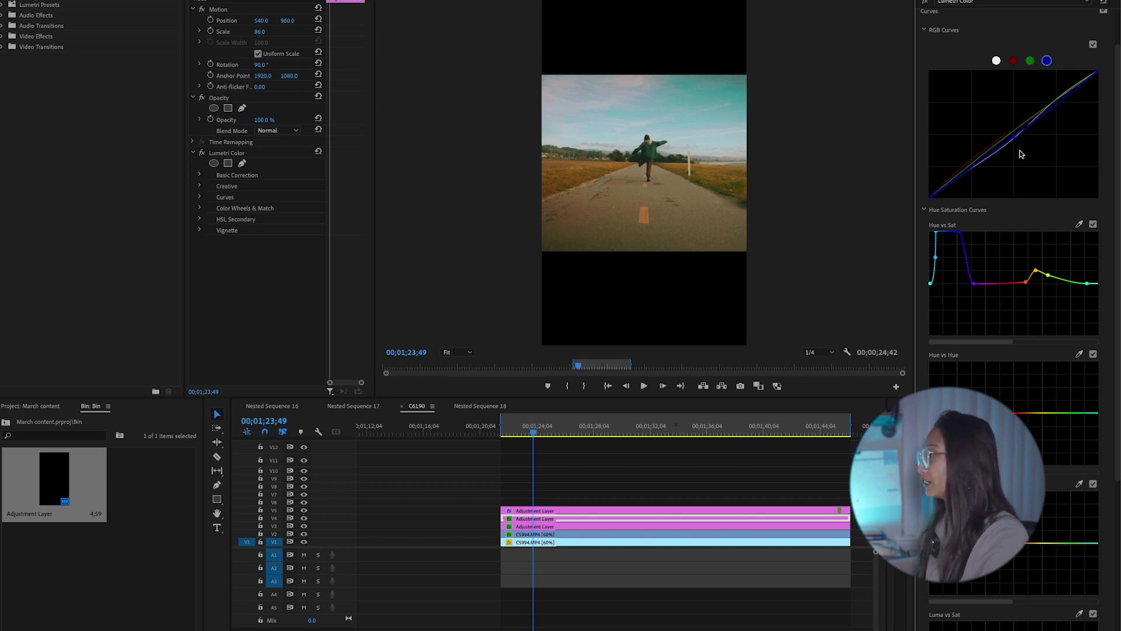
{"action": "scroll", "coordinate": [936, 248], "scroll_direction": "down", "scroll_amount": 1}
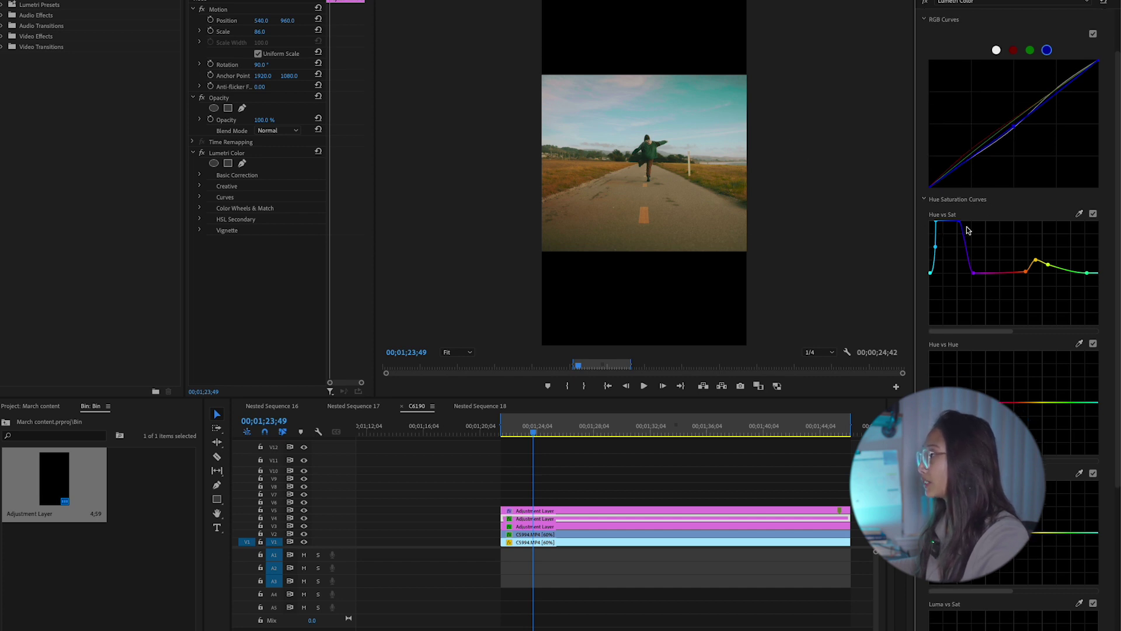
{"action": "scroll", "coordinate": [967, 230], "scroll_direction": "down", "scroll_amount": 1}
{"action": "scroll", "coordinate": [964, 245], "scroll_direction": "down", "scroll_amount": 4}
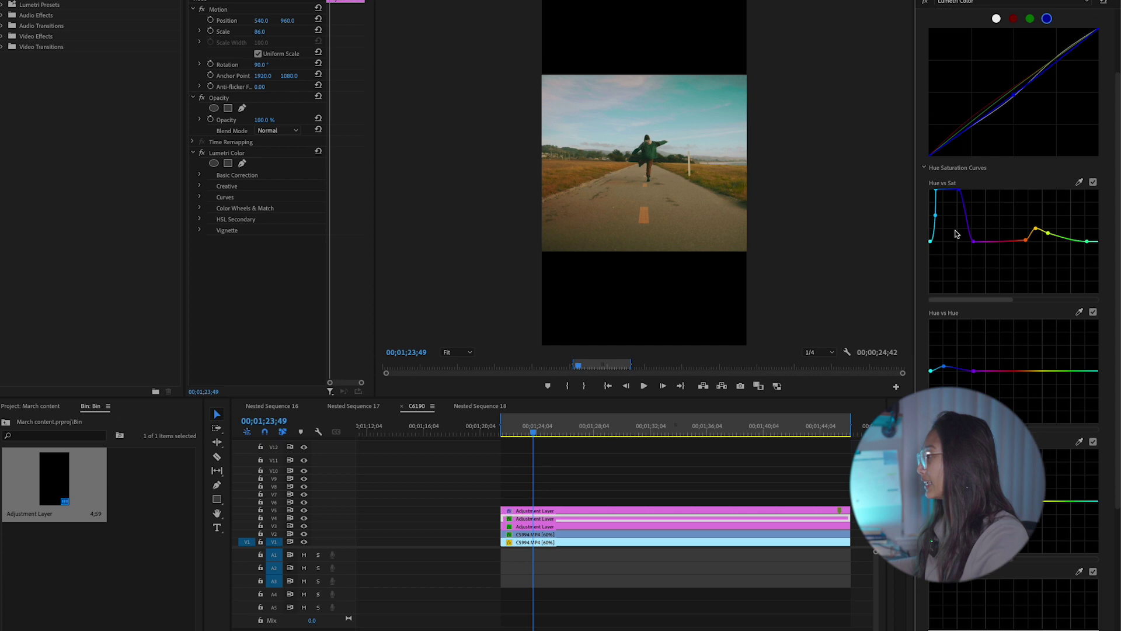
{"action": "scroll", "coordinate": [976, 339], "scroll_direction": "down", "scroll_amount": 11}
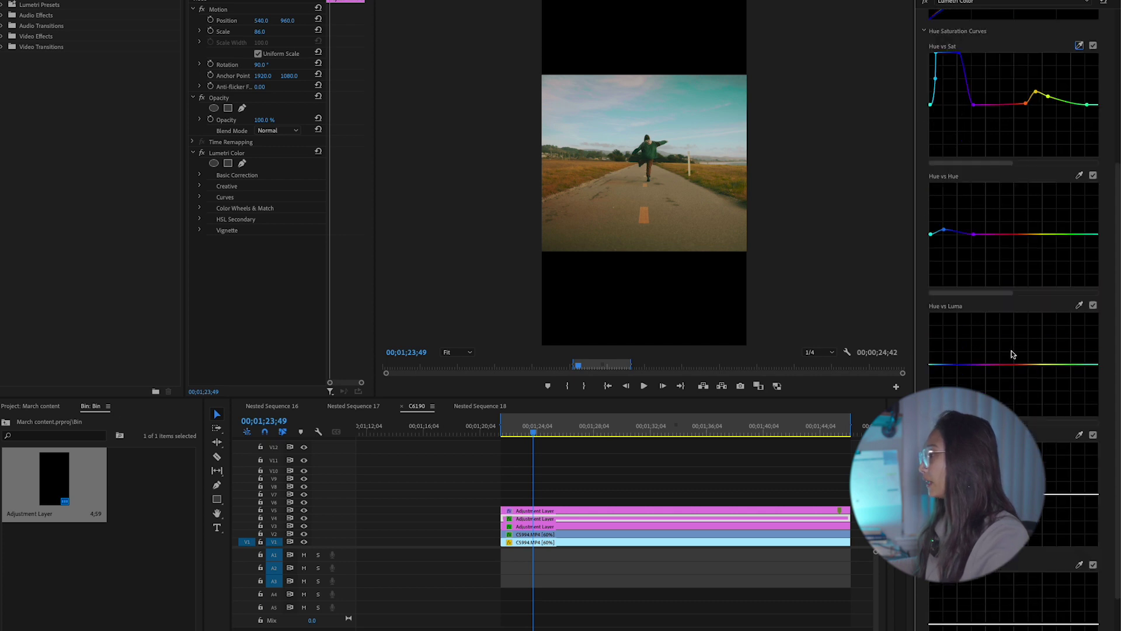
{"action": "scroll", "coordinate": [1012, 354], "scroll_direction": "down", "scroll_amount": 10}
{"action": "scroll", "coordinate": [998, 374], "scroll_direction": "up", "scroll_amount": 20}
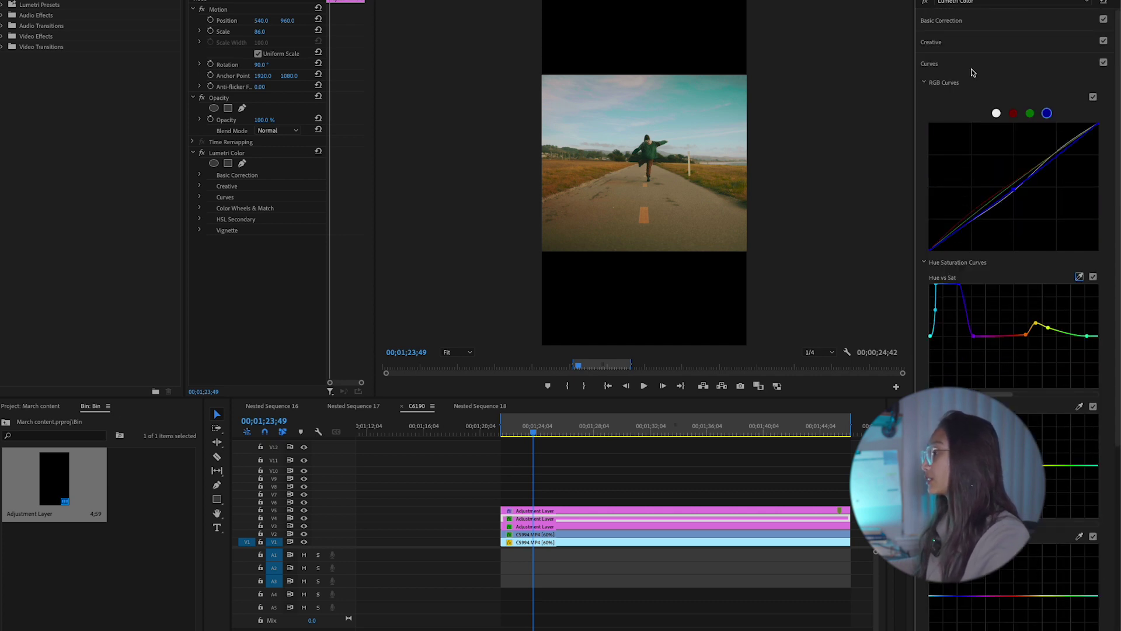
{"action": "left_click", "coordinate": [614, 494]}
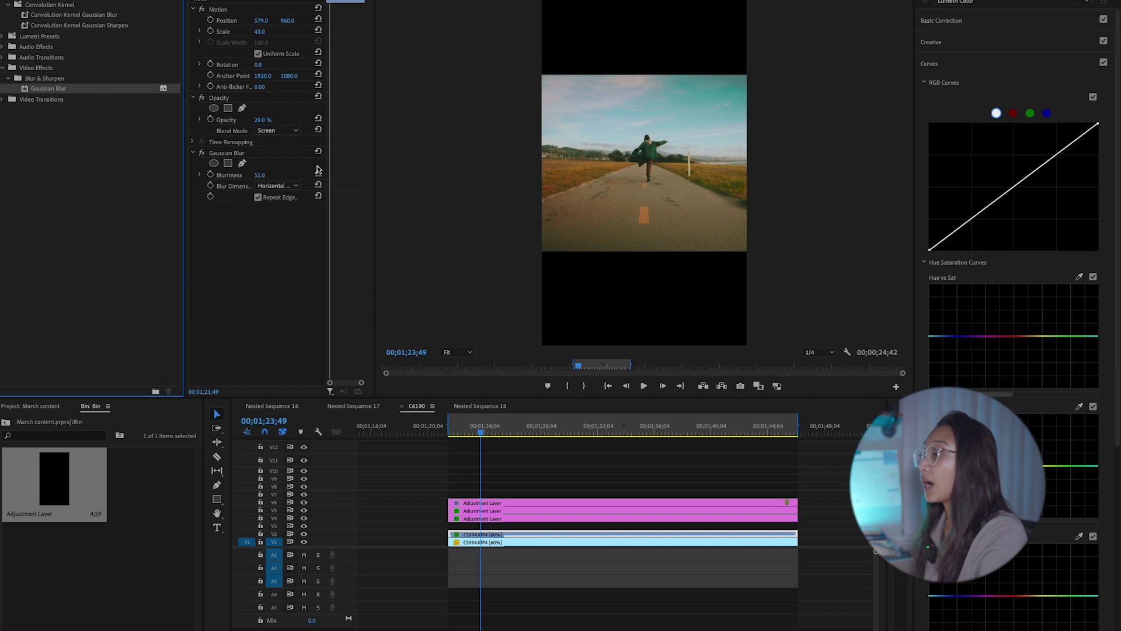
Confirm the V2 glow clip uses Screen blend, then move the three adjustment layers down to V3–V5
{"action": "left_click", "coordinate": [519, 534]}
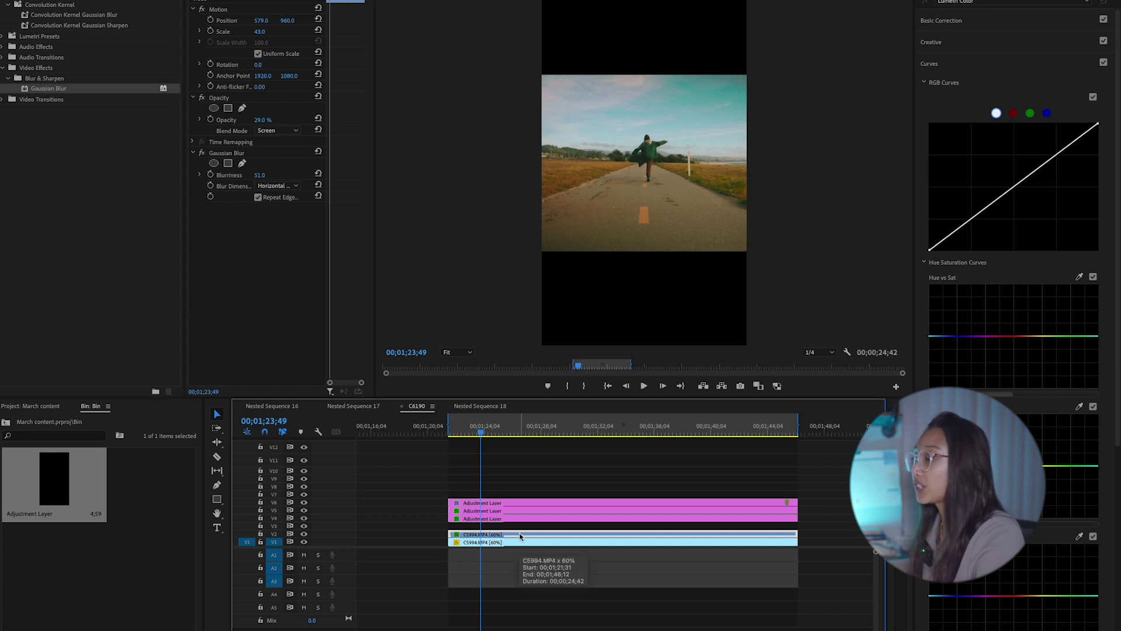
{"action": "left_click", "coordinate": [519, 486]}
{"action": "left_click", "coordinate": [510, 503]}
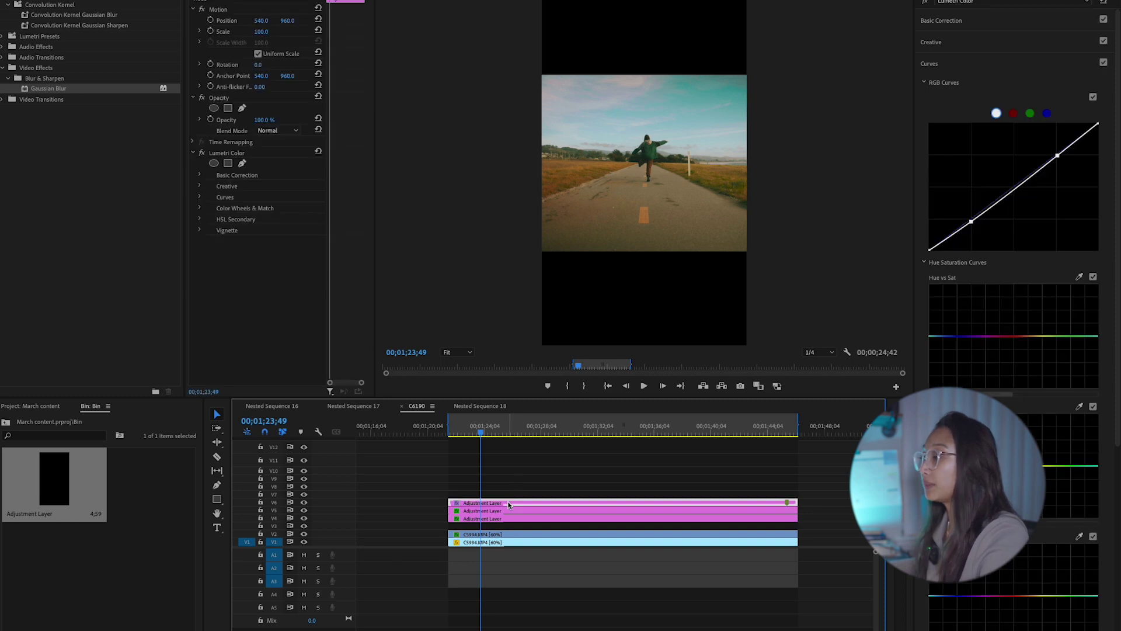
{"action": "left_click", "coordinate": [501, 534]}
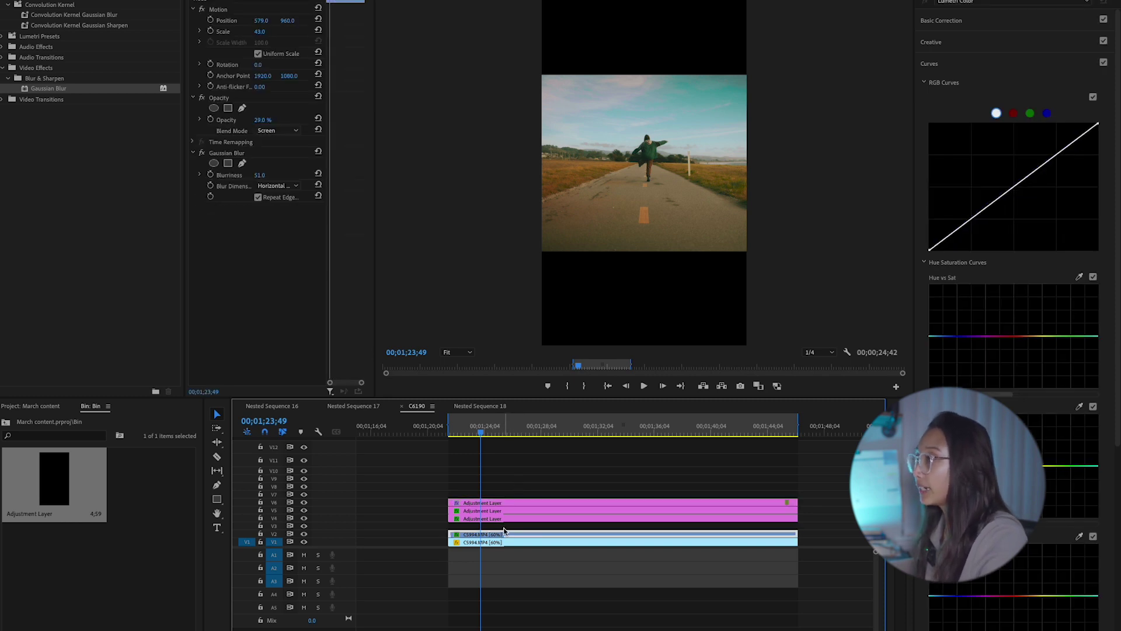
{"action": "left_click", "coordinate": [236, 277]}
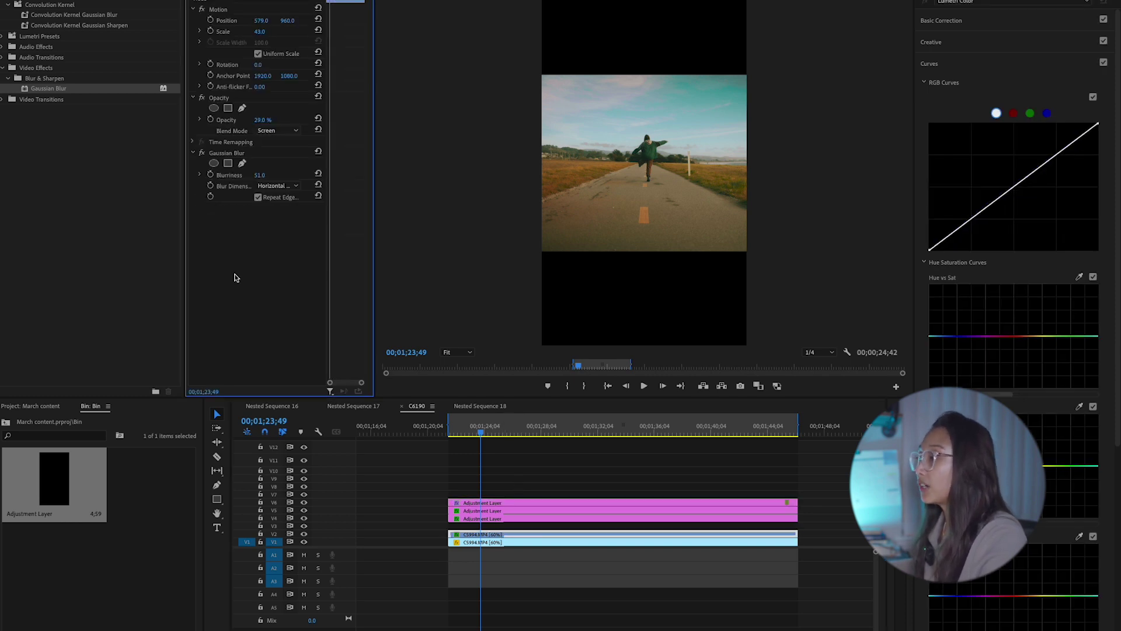
{"action": "left_click", "coordinate": [260, 130]}
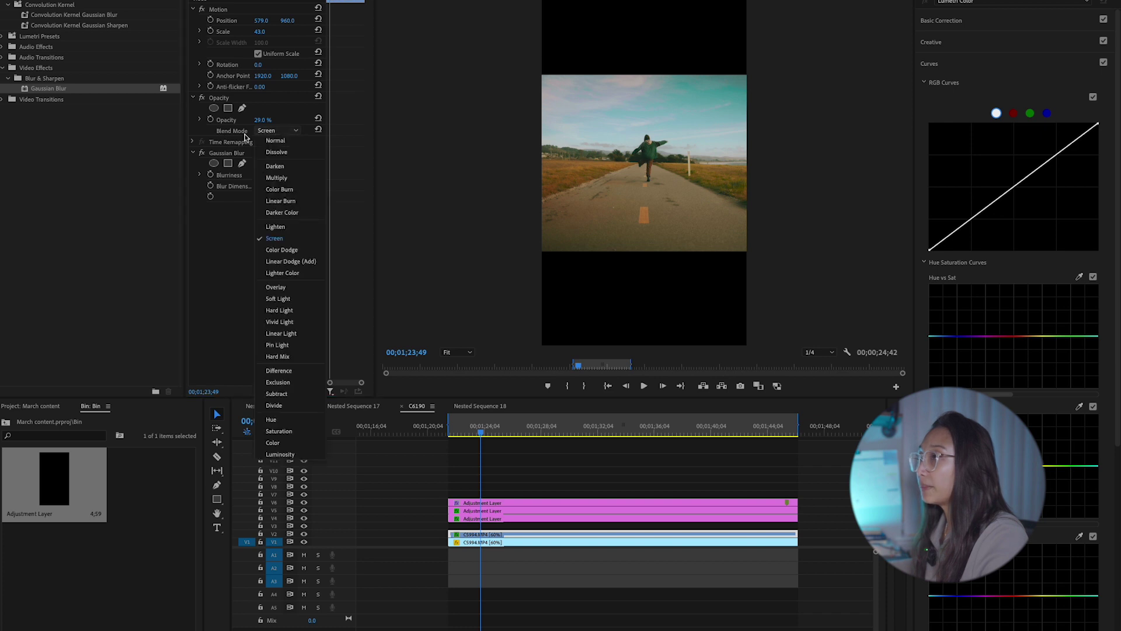
{"action": "left_click", "coordinate": [305, 238]}
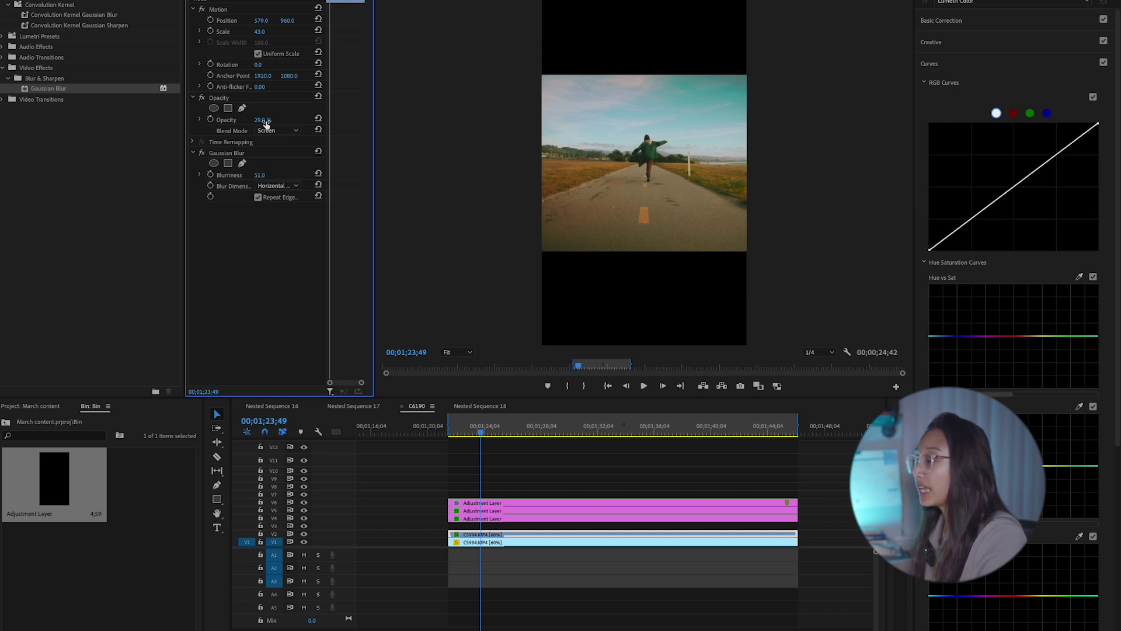
{"action": "left_click_drag", "start_coordinate": [542, 494], "coordinate": [534, 527]}
{"action": "left_click", "coordinate": [539, 481]}
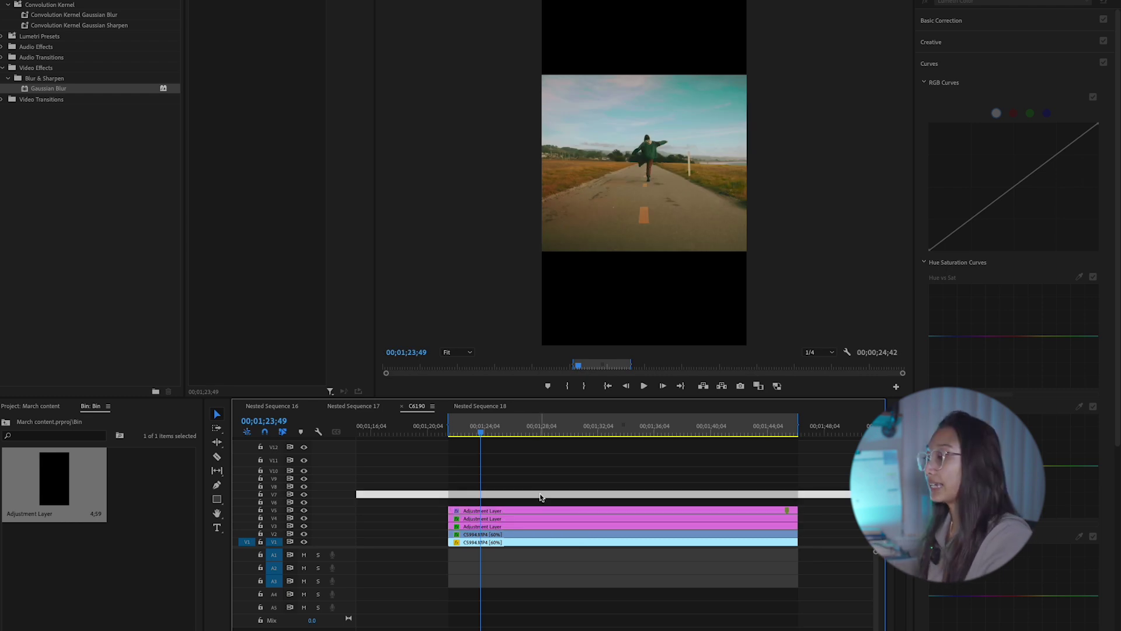
{"action": "key", "text": "minus"}
{"action": "key", "text": "minus"}
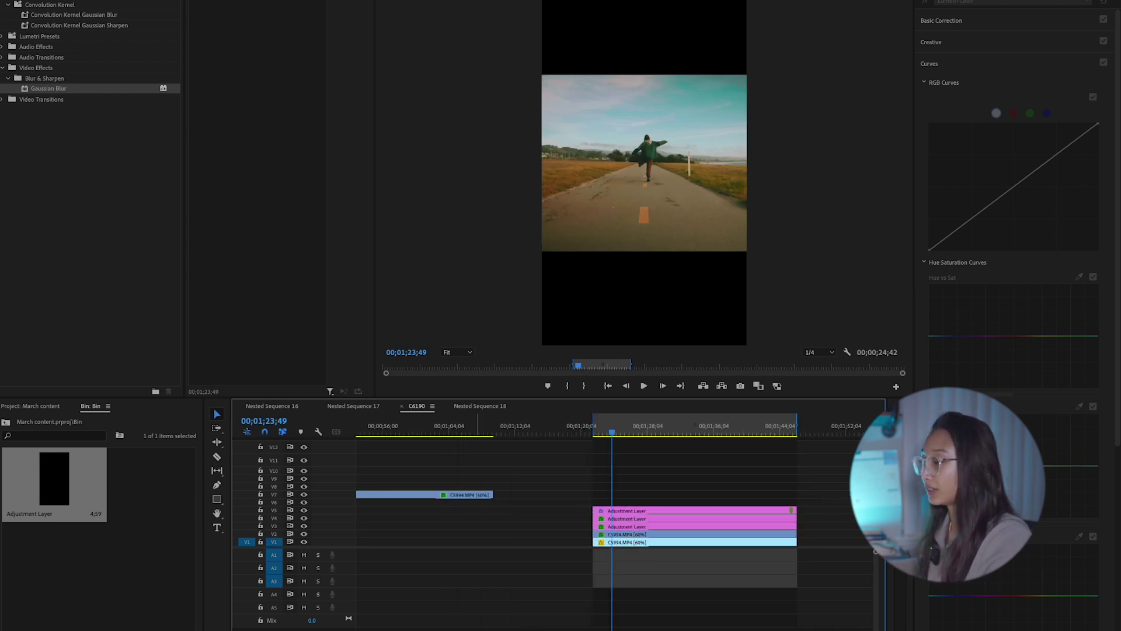
{"action": "scroll", "coordinate": [512, 588], "scroll_direction": "up", "scroll_amount": 1}
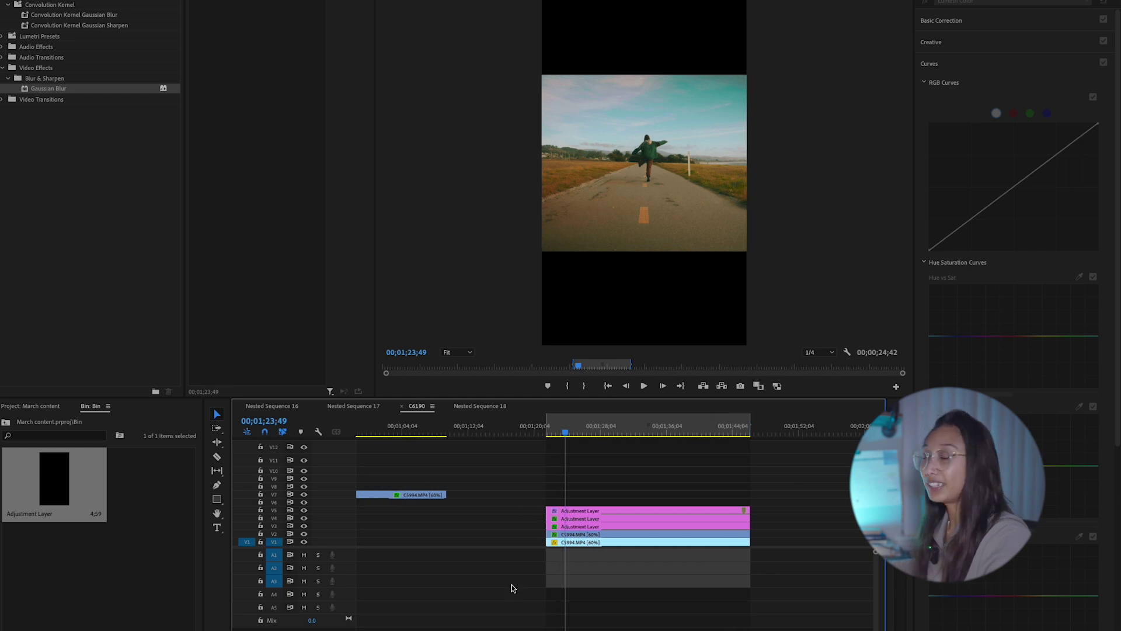
{"action": "scroll", "coordinate": [512, 588], "scroll_direction": "up", "scroll_amount": 2}
{"action": "scroll", "coordinate": [510, 589], "scroll_direction": "down", "scroll_amount": 5}
{"action": "scroll", "coordinate": [509, 589], "scroll_direction": "up", "scroll_amount": 2}
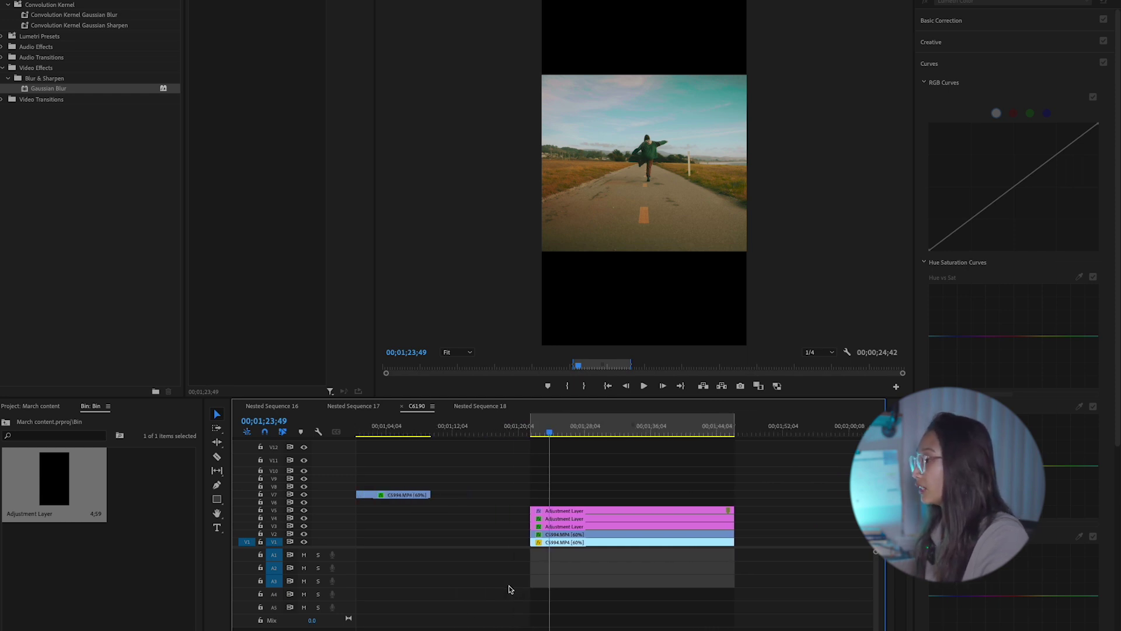
{"action": "left_click", "coordinate": [586, 519]}
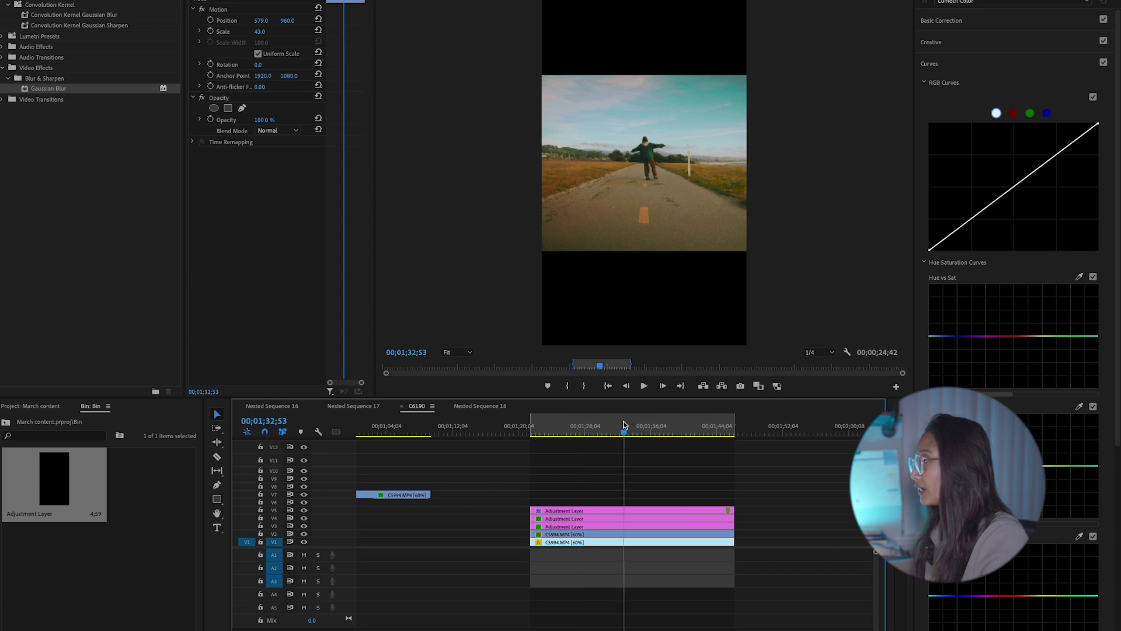
{"action": "left_click", "coordinate": [539, 434]}
{"action": "left_click", "coordinate": [588, 470]}
{"action": "left_click", "coordinate": [959, 19]}
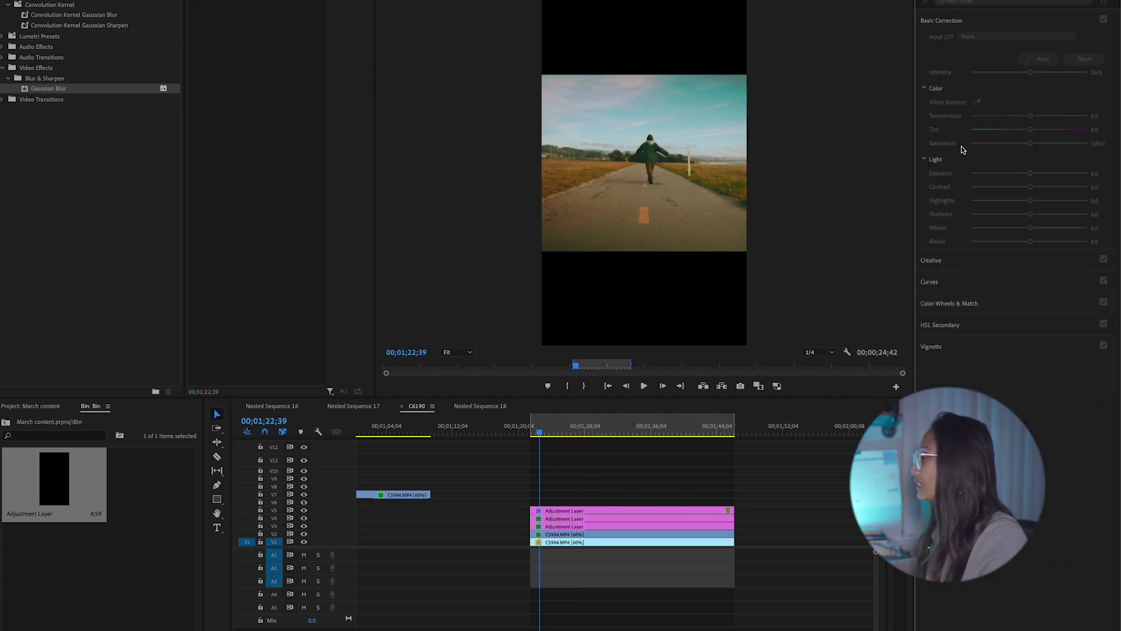
{"action": "left_click", "coordinate": [940, 281]}
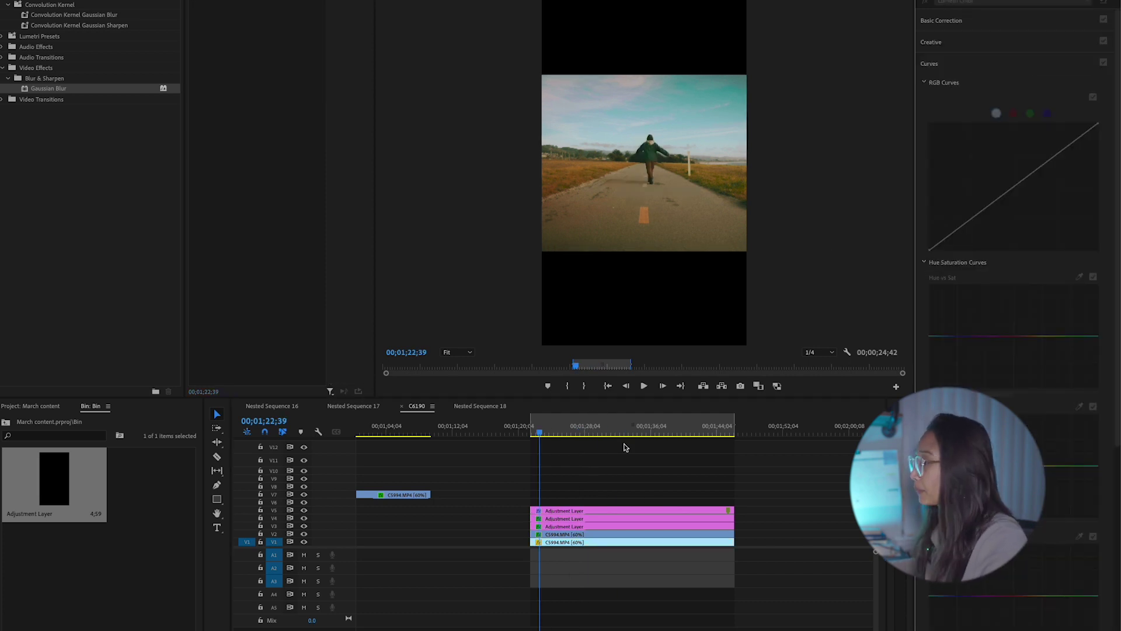
{"action": "key", "text": "space"}
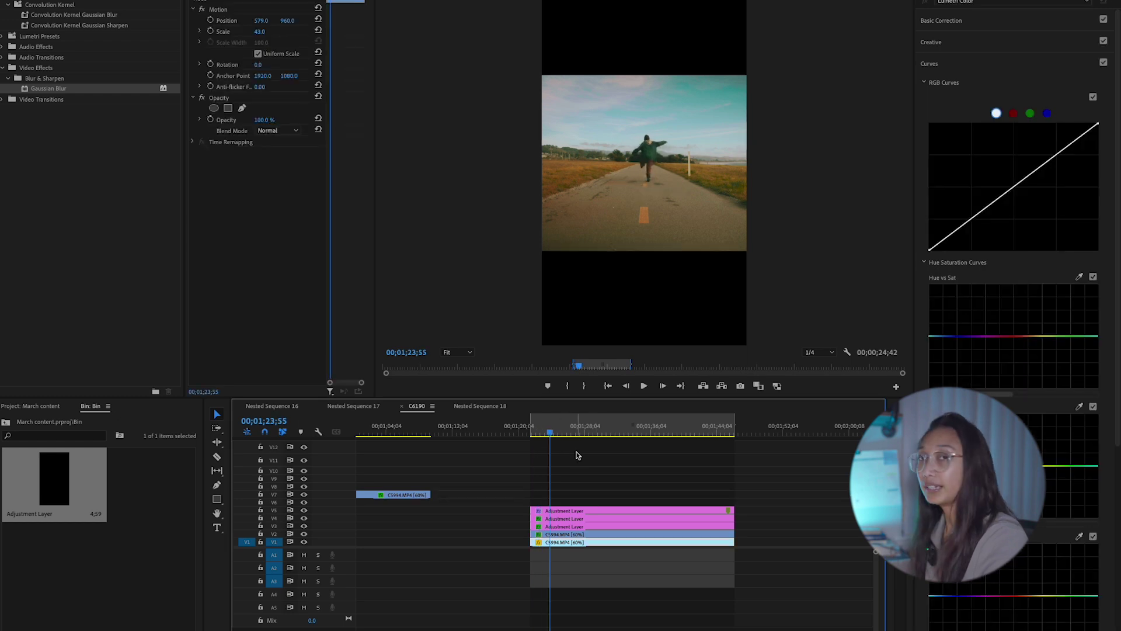